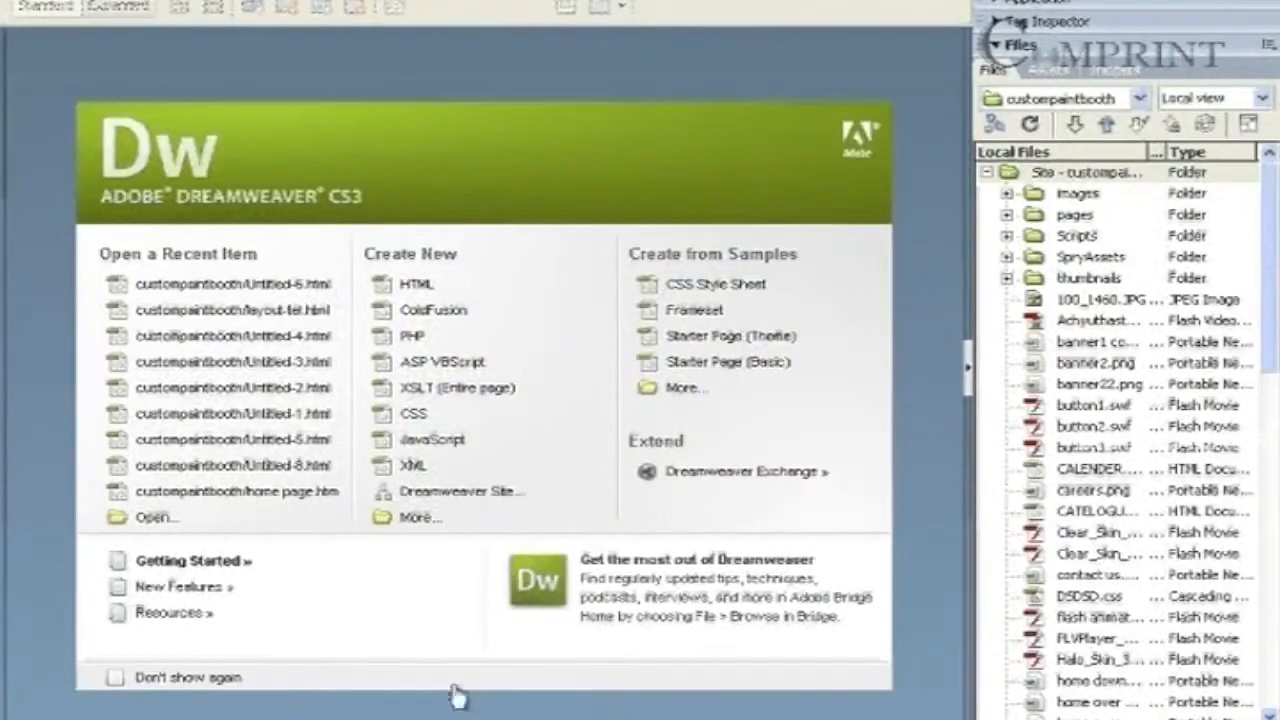
Create a new page from the one-column elastic, centered layout with XHTML 1.0 Transitional as its DocType.
{"action": "left_click", "coordinate": [20, 5]}
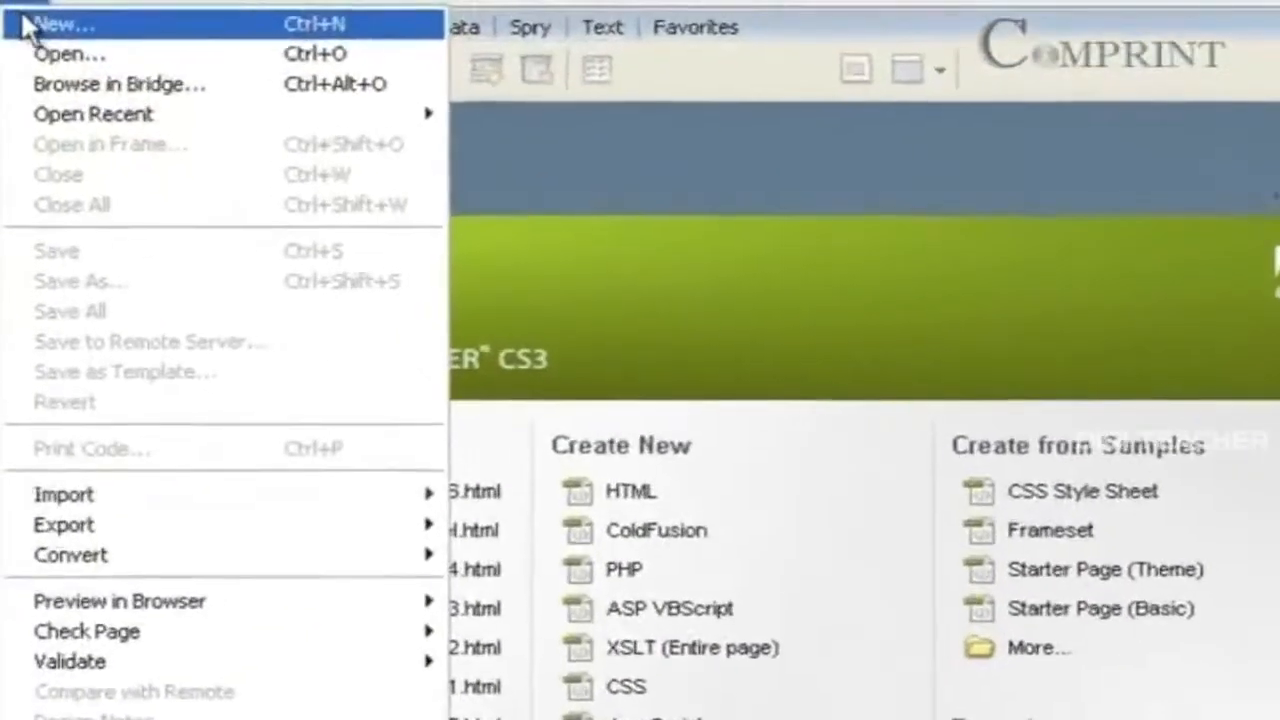
{"action": "left_click", "coordinate": [28, 22]}
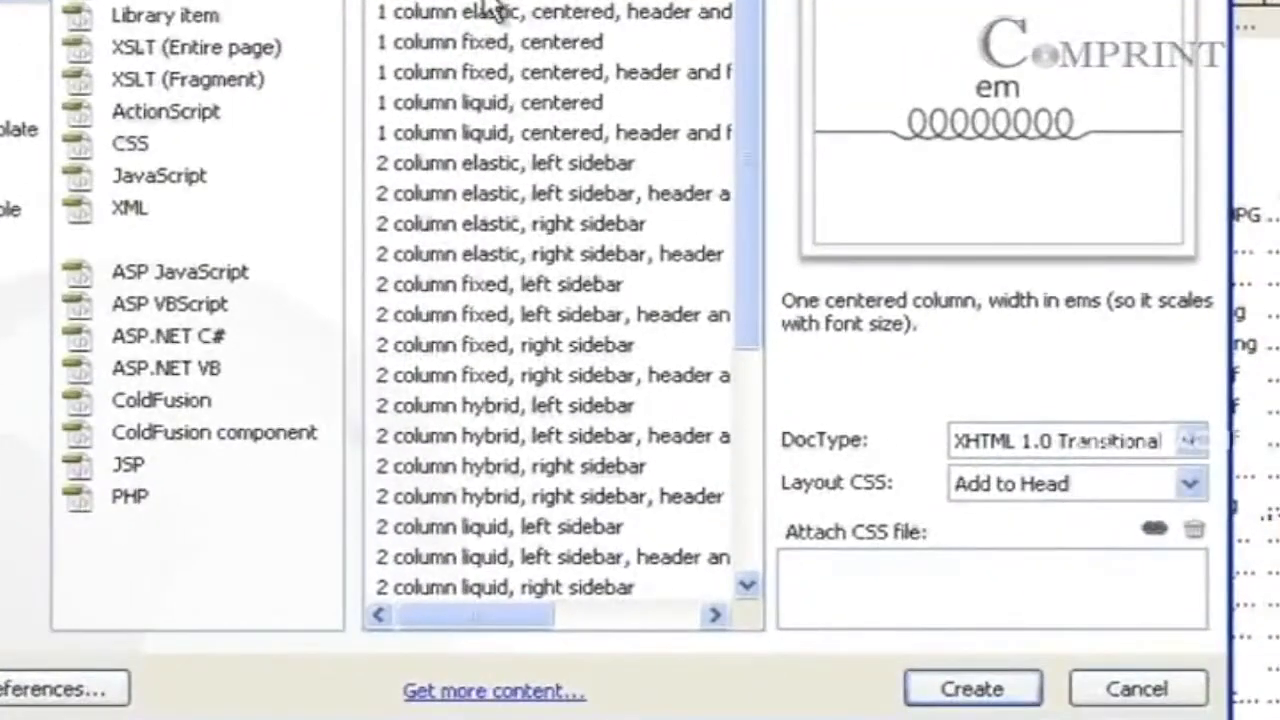
{"action": "left_click", "coordinate": [966, 692]}
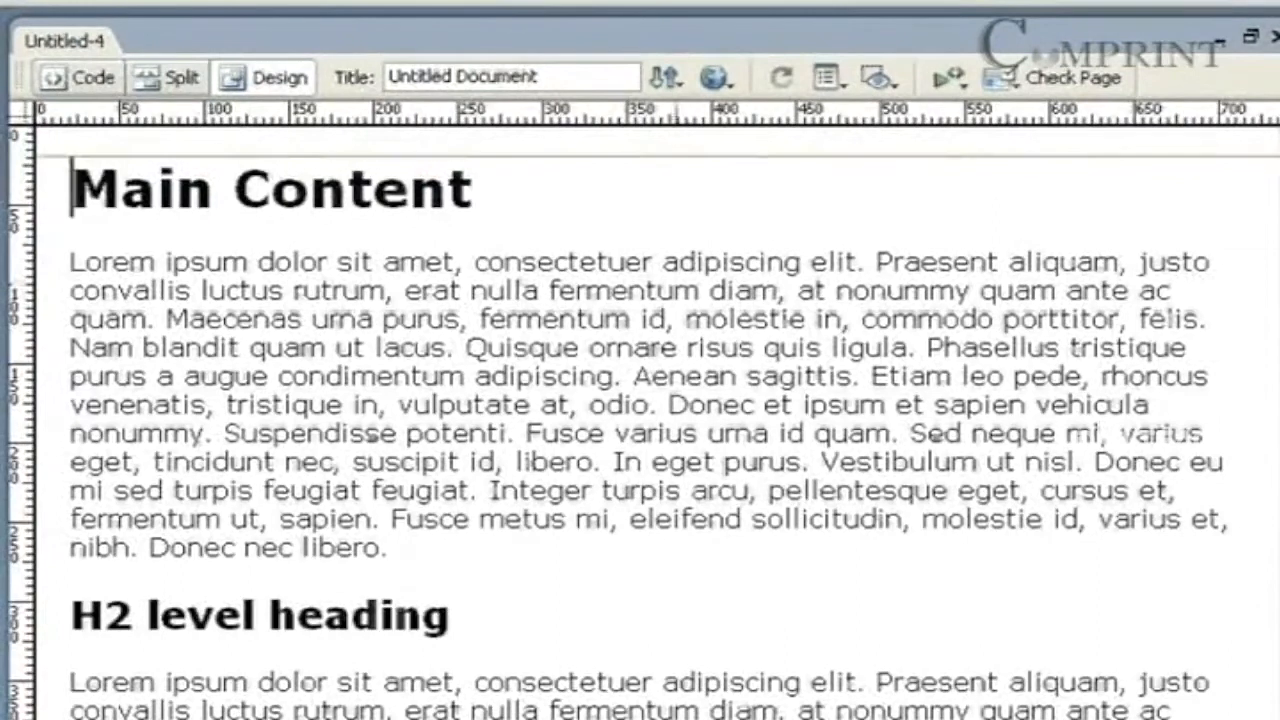
Delete all the placeholder content from the page and add blank paragraphs in its place.
{"action": "key", "text": "ctrl+a"}
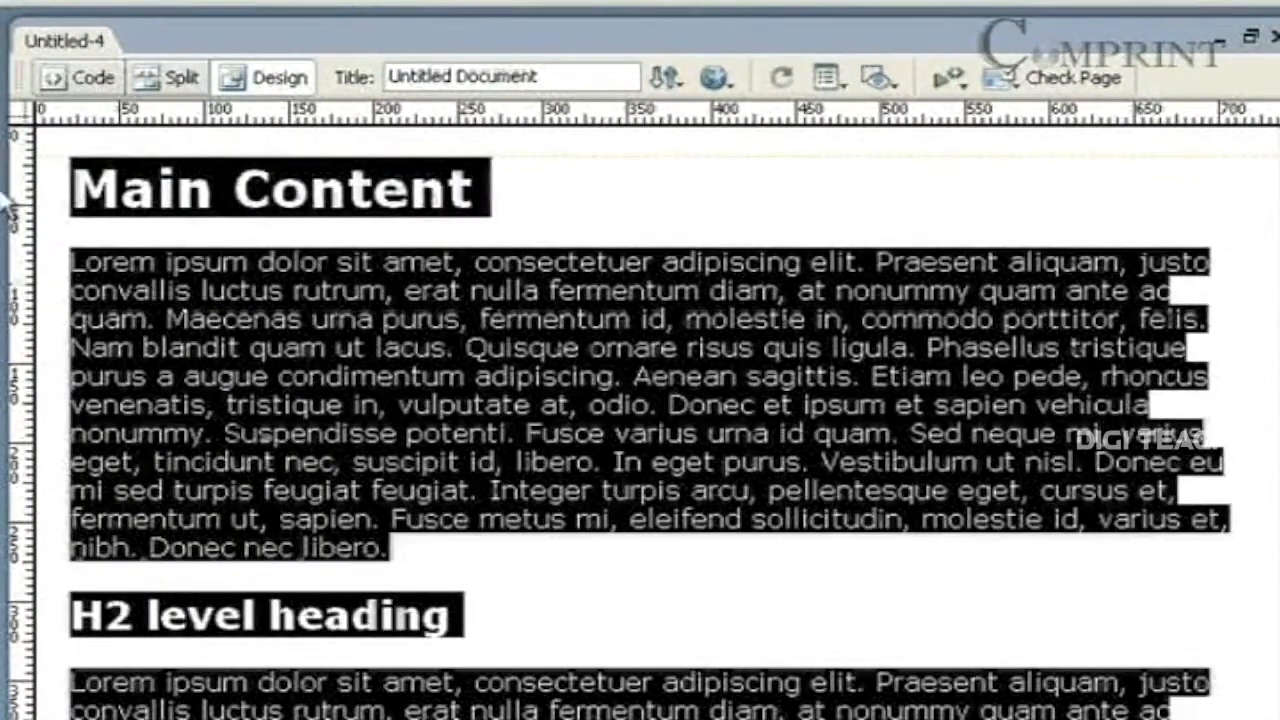
{"action": "key", "text": "Delete"}
{"action": "key", "text": "Return"}
{"action": "key", "text": "Return"}
{"action": "key", "text": "Return"}
{"action": "key", "text": "Return"}
{"action": "key", "text": "Return"}
{"action": "key", "text": "Return"}
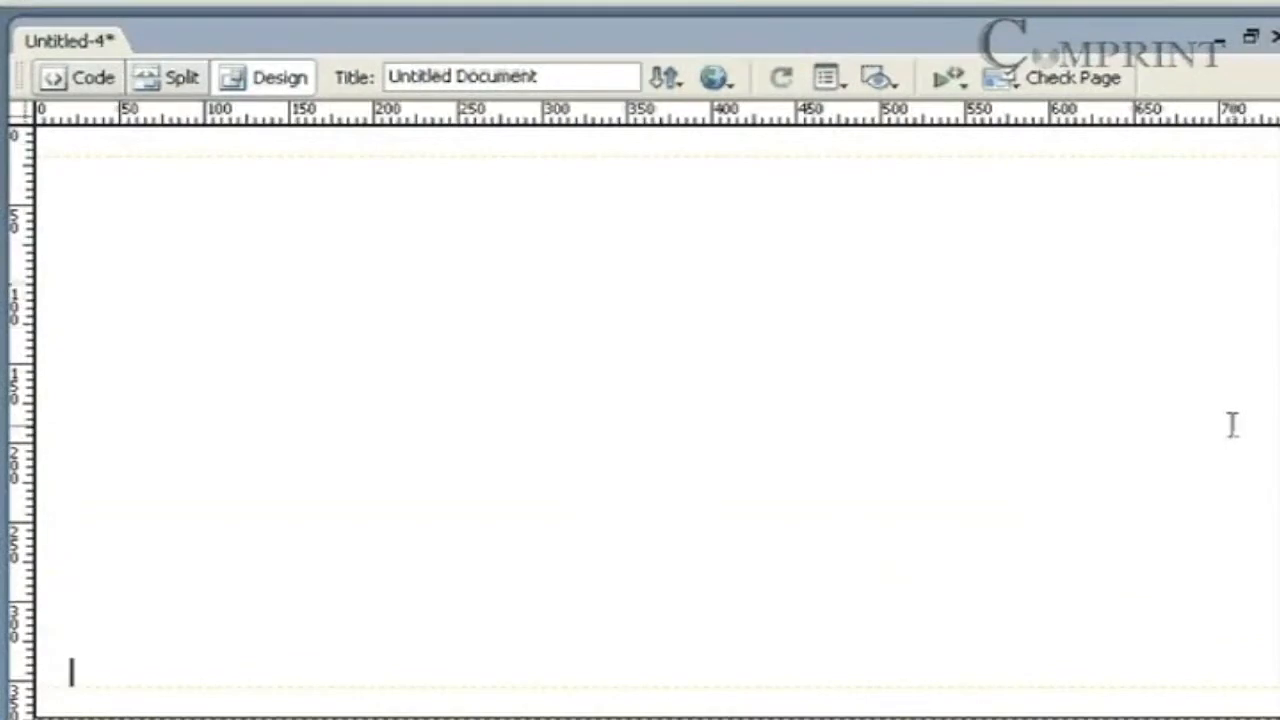
{"action": "left_click", "coordinate": [146, 200]}
{"action": "key", "text": "Return"}
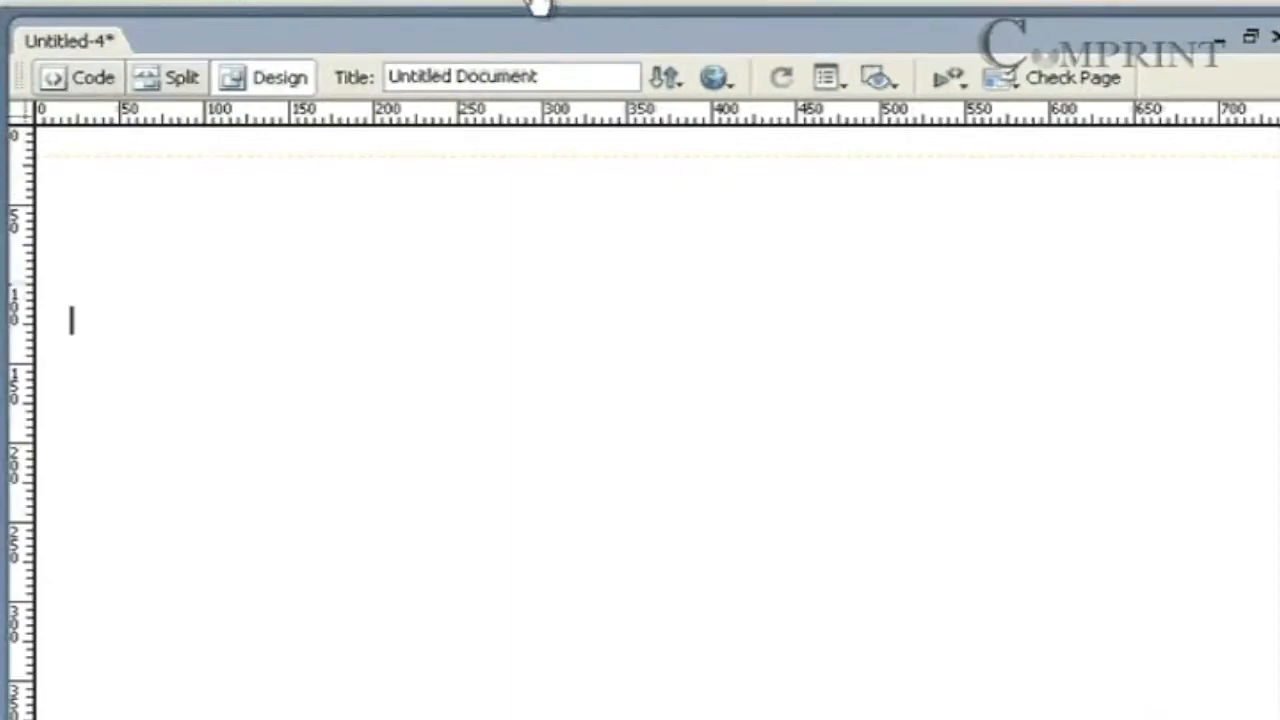
{"action": "left_click", "coordinate": [127, 194]}
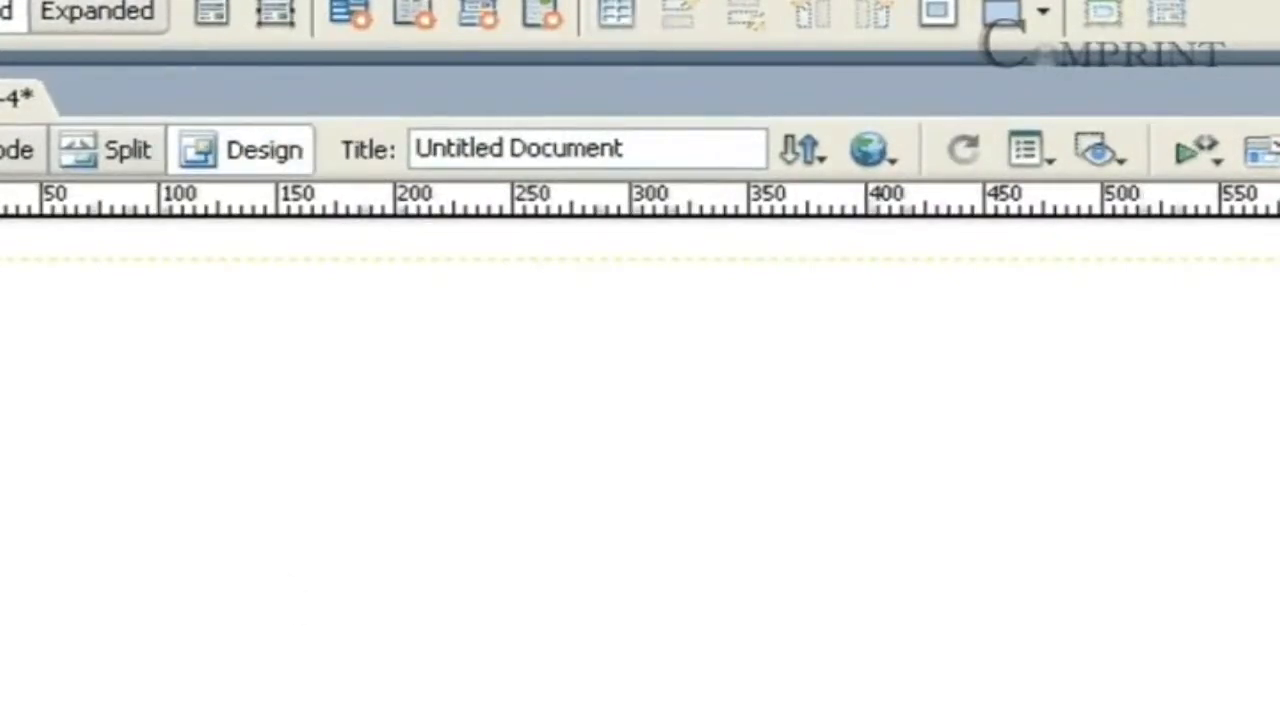
Start inserting a table at the start of the page with 5 rows and 5 columns.
{"action": "left_click", "coordinate": [115, 0]}
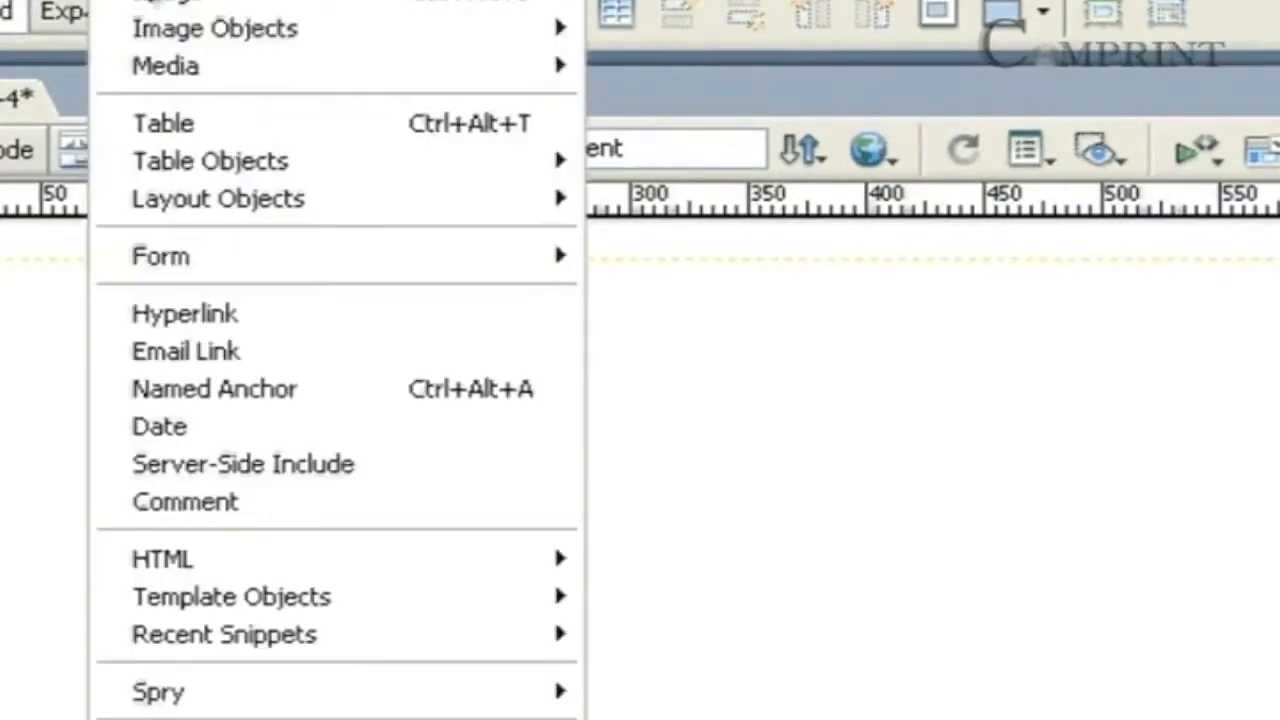
{"action": "left_click", "coordinate": [240, 123]}
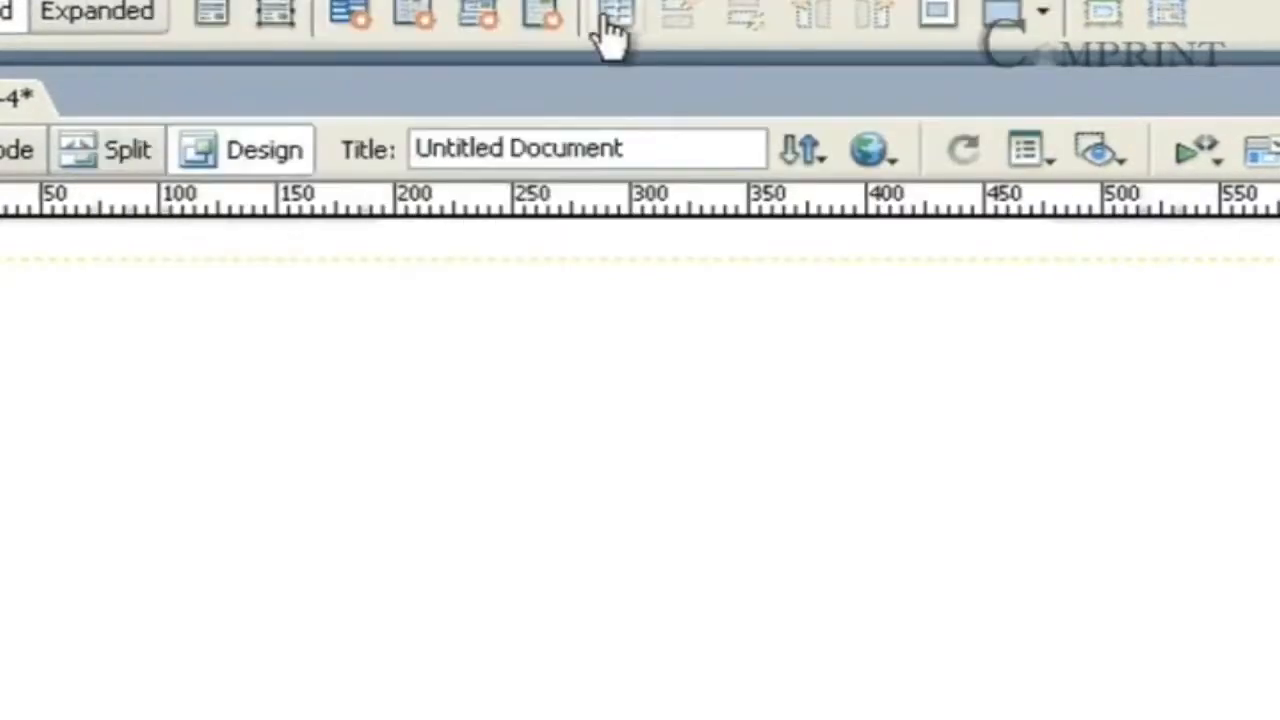
{"action": "left_click", "coordinate": [610, 25]}
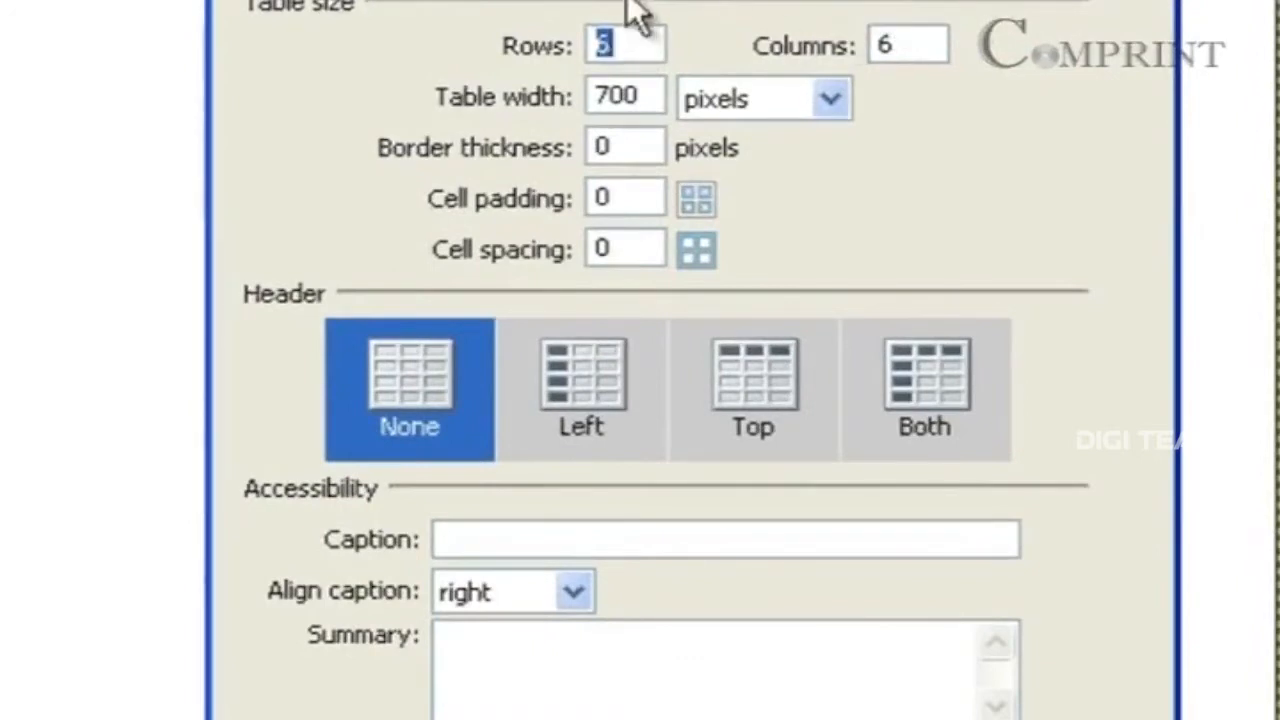
{"action": "type", "text": "5"}
{"action": "key", "text": "Tab"}
{"action": "type", "text": "5"}
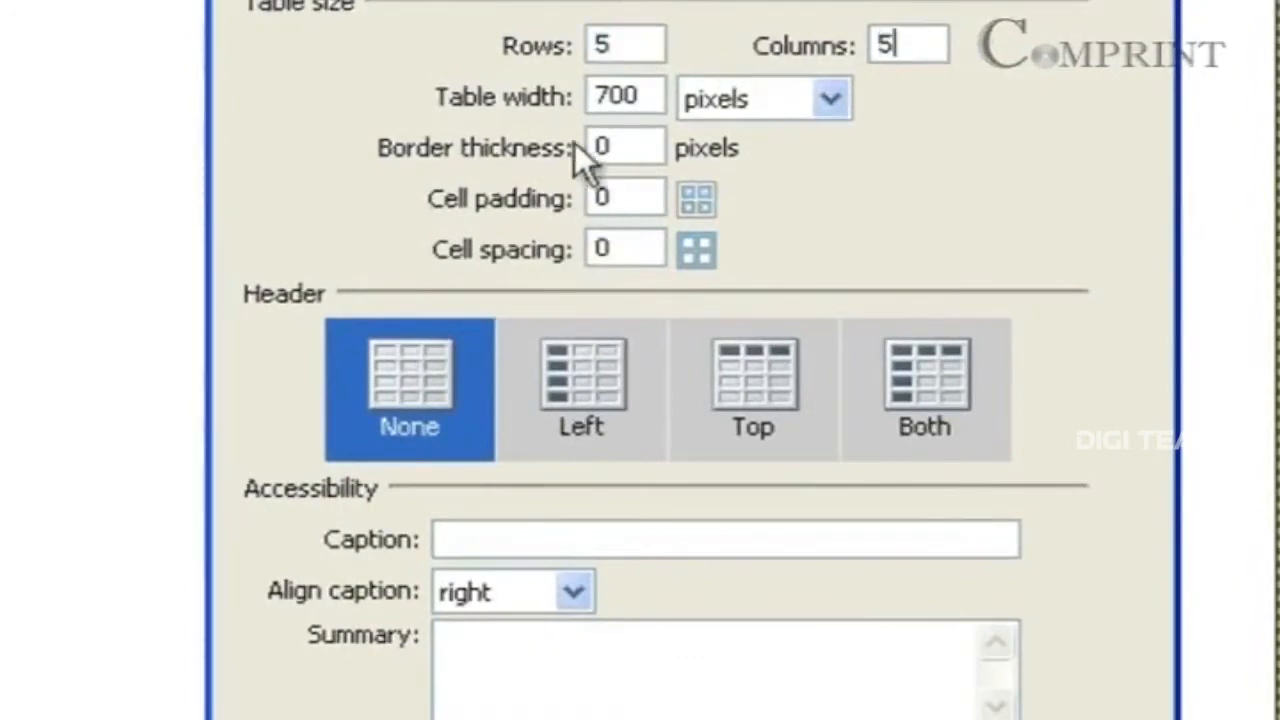
Set the table width to 720 pixels and insert the table without border, padding or spacing.
{"action": "left_click_drag", "start_coordinate": [642, 96], "coordinate": [521, 99]}
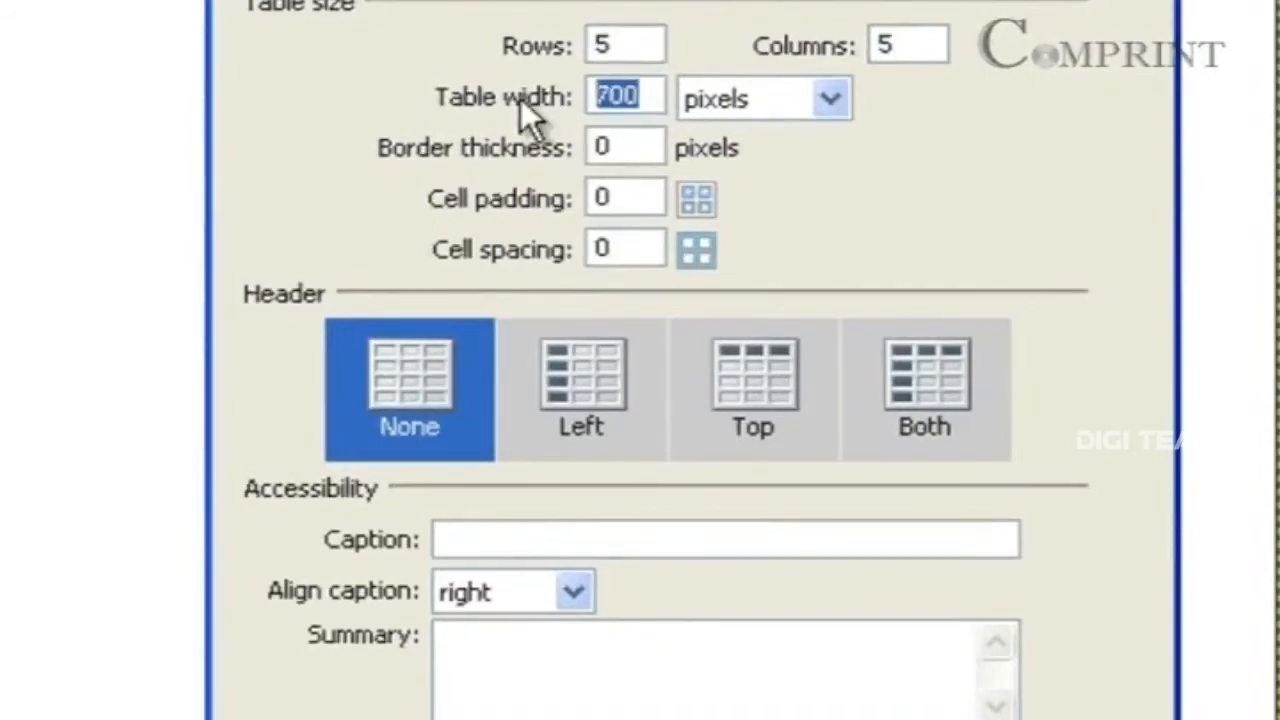
{"action": "type", "text": "600"}
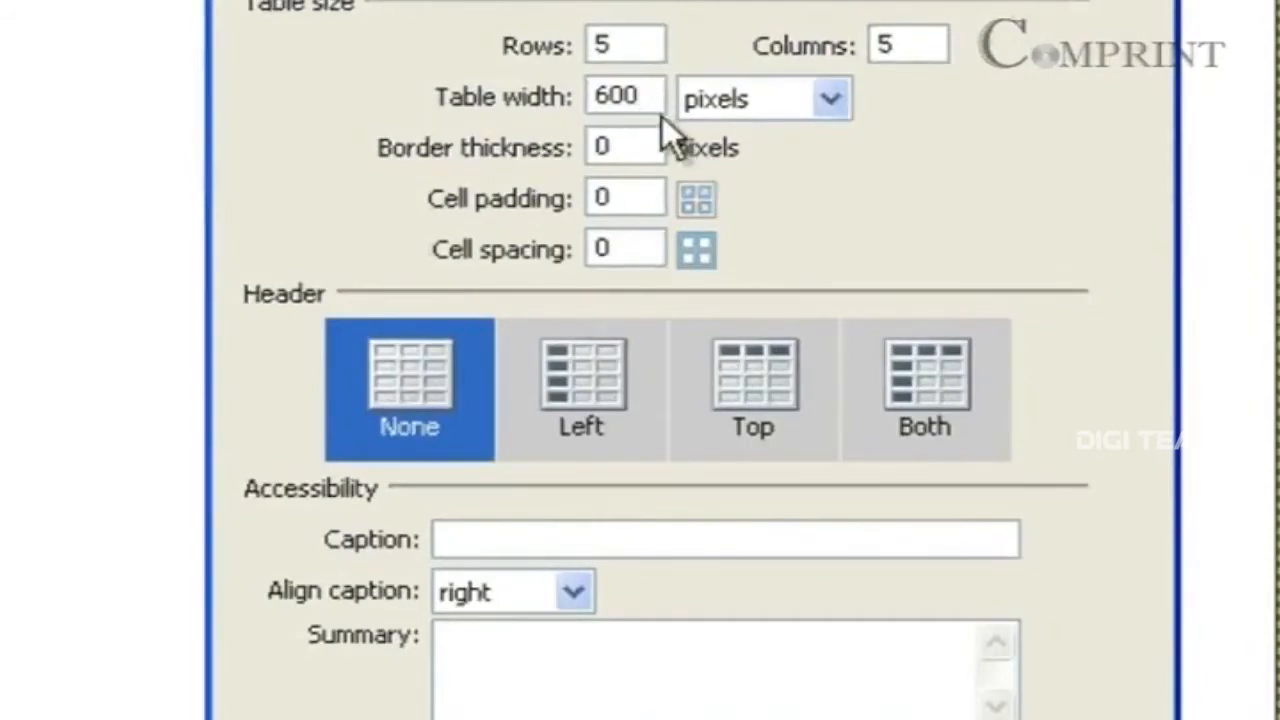
{"action": "key", "text": "BackSpace"}
{"action": "key", "text": "BackSpace"}
{"action": "key", "text": "BackSpace"}
{"action": "type", "text": "720"}
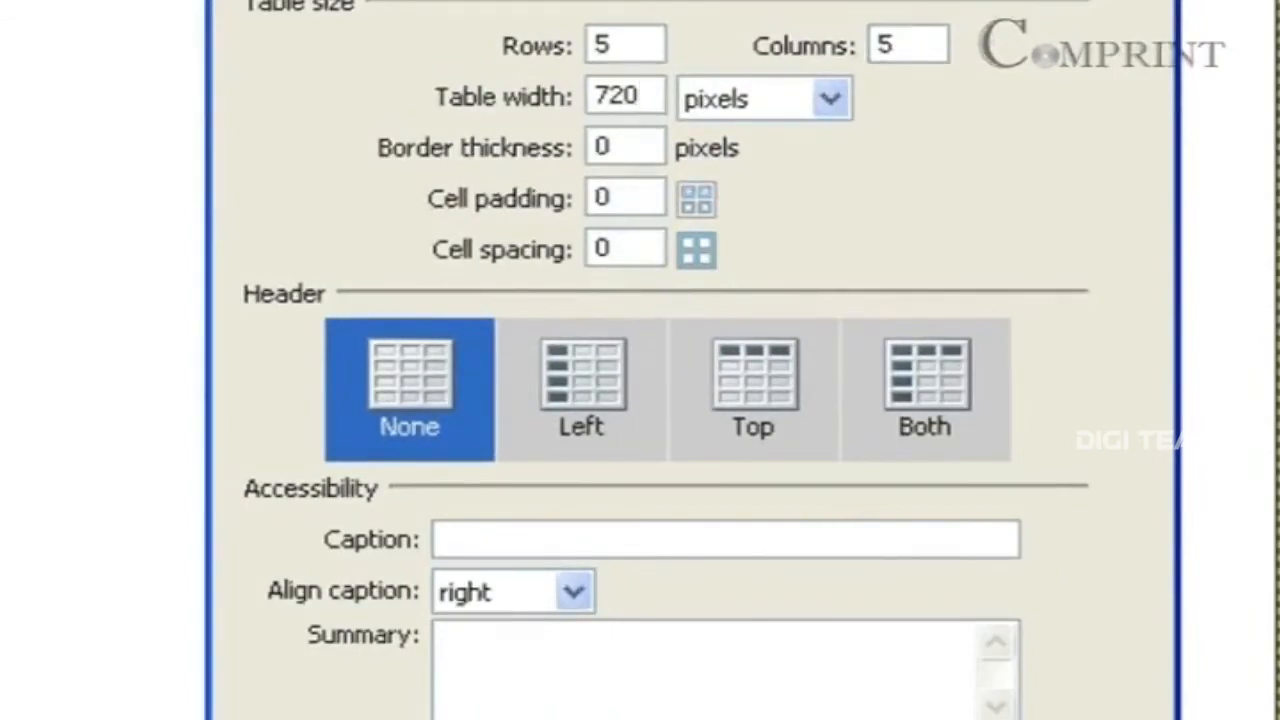
{"action": "key", "text": "Return"}
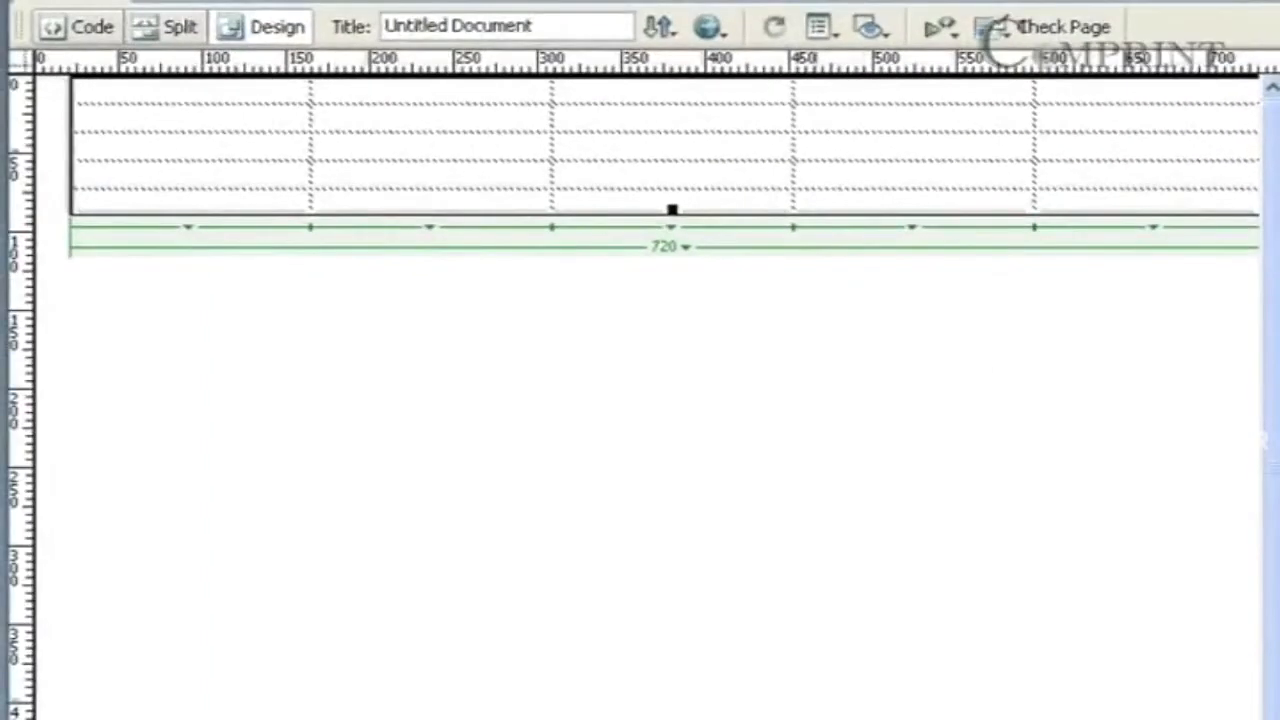
Stretch the table downward to a height of about 500 pixels.
{"action": "left_click", "coordinate": [1025, 589]}
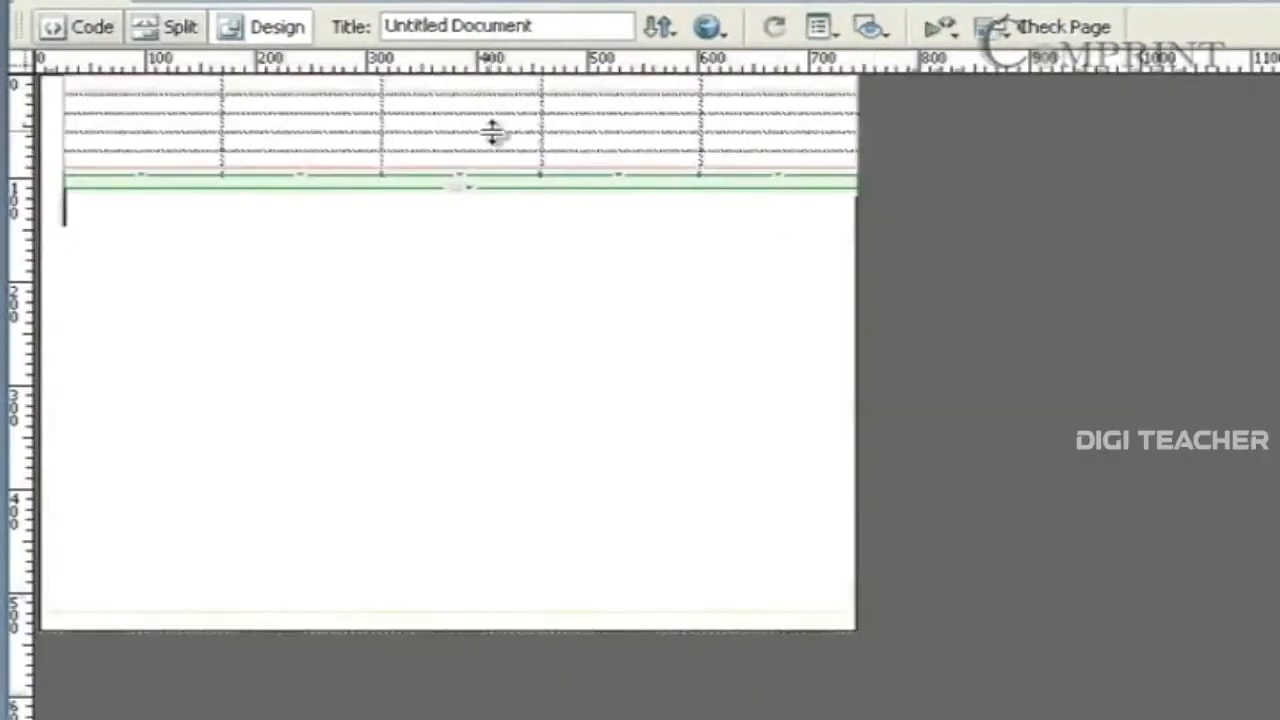
{"action": "left_click_drag", "start_coordinate": [457, 163], "coordinate": [414, 597]}
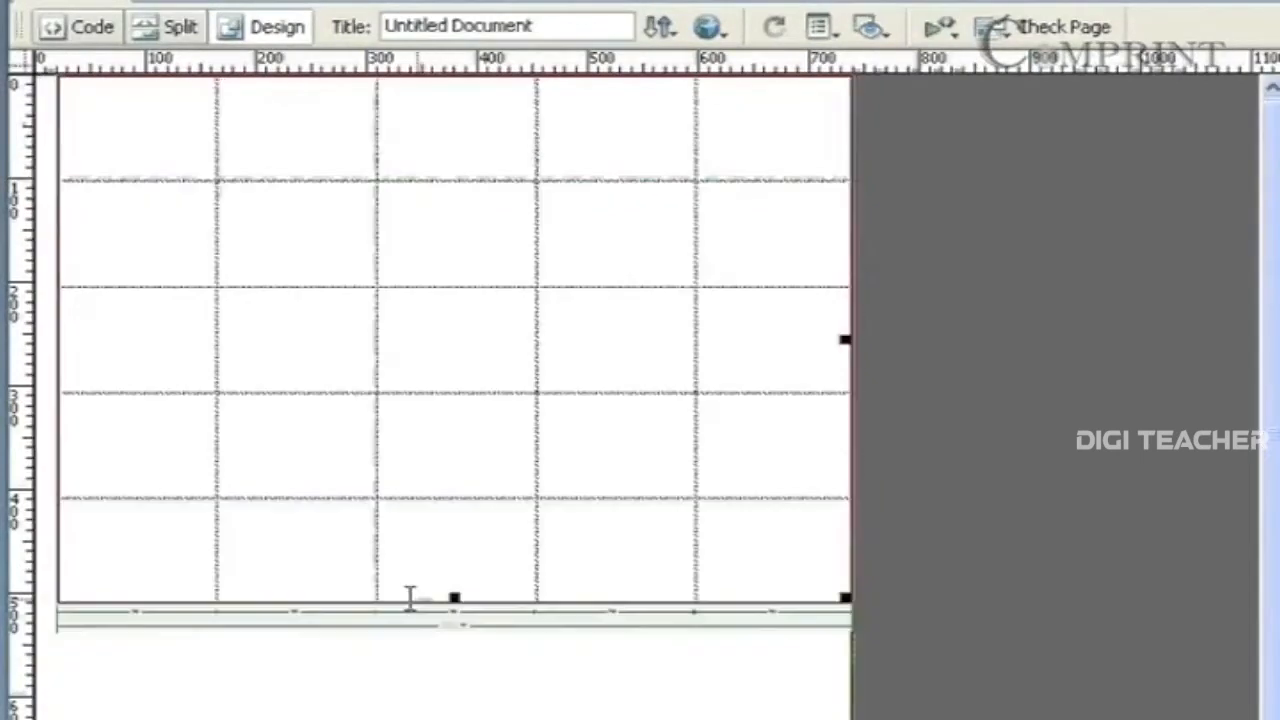
{"action": "left_click", "coordinate": [251, 674]}
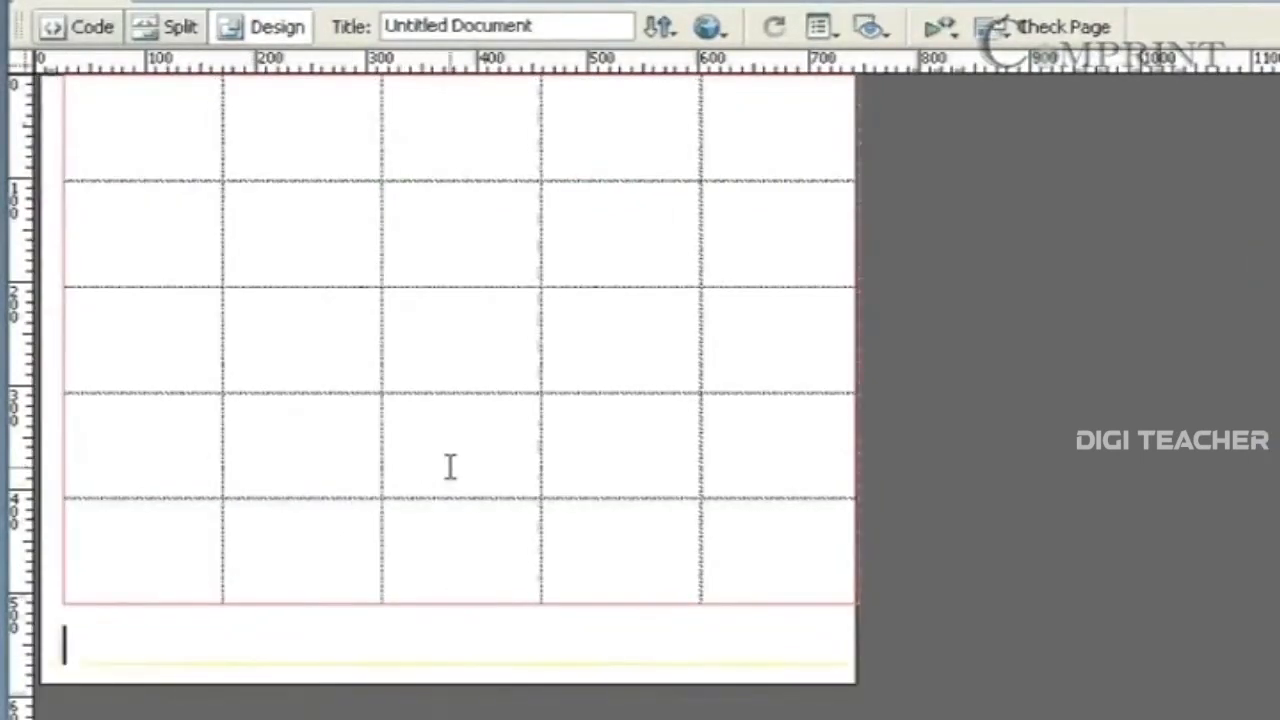
Examine the planned layout areas by highlighting the table's top row, the three middle cells of the outer columns, and the bottom row.
{"action": "left_click", "coordinate": [825, 467]}
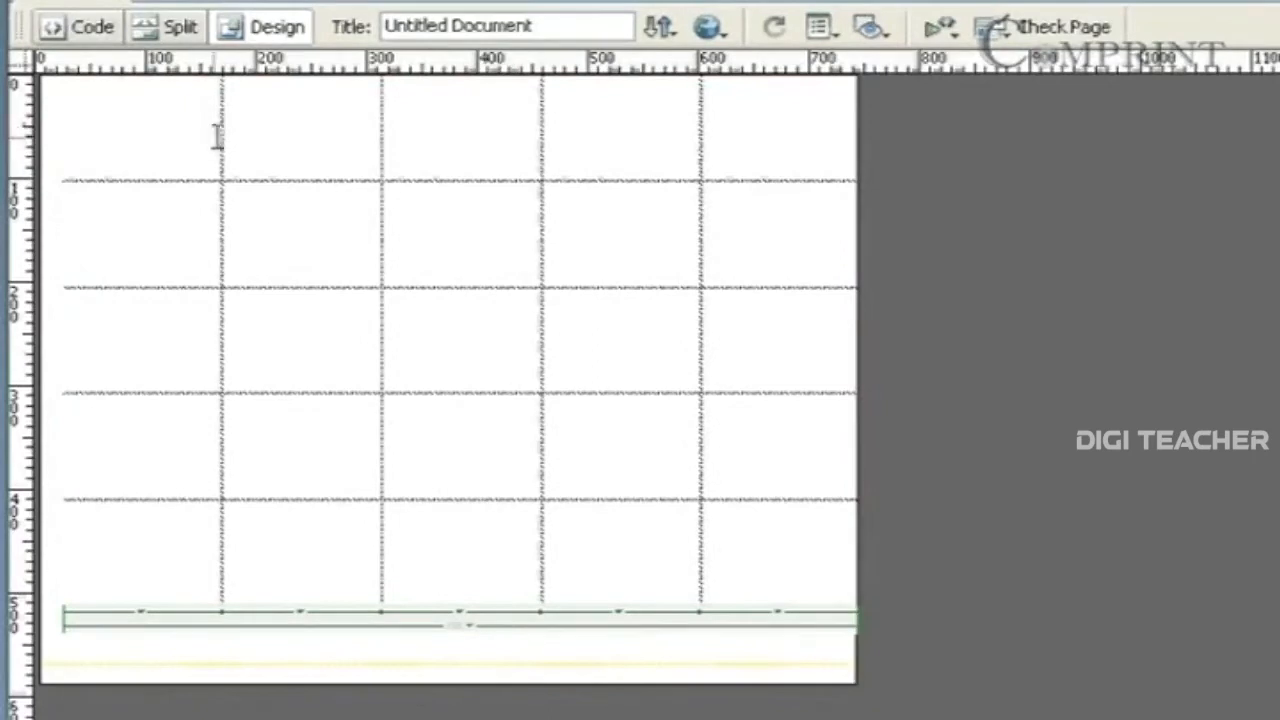
{"action": "left_click", "coordinate": [344, 318]}
{"action": "left_click", "coordinate": [392, 320]}
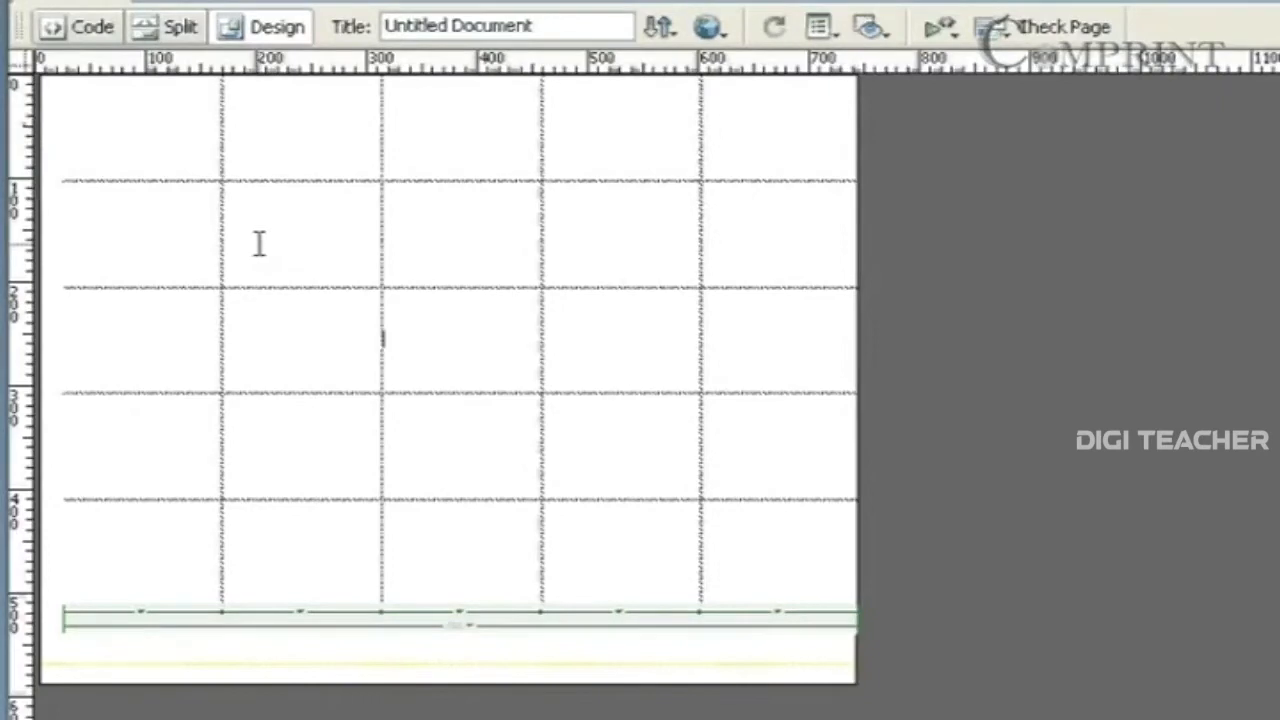
{"action": "left_click_drag", "start_coordinate": [128, 132], "coordinate": [757, 137]}
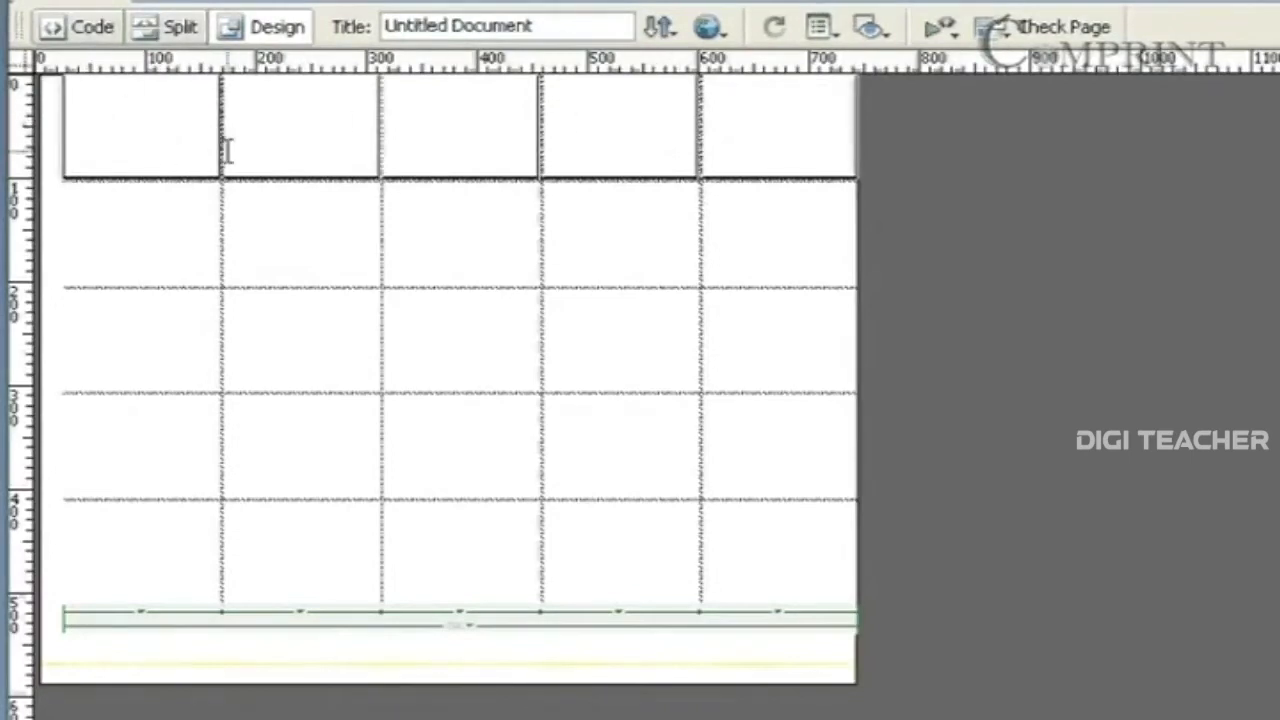
{"action": "left_click_drag", "start_coordinate": [133, 232], "coordinate": [134, 335]}
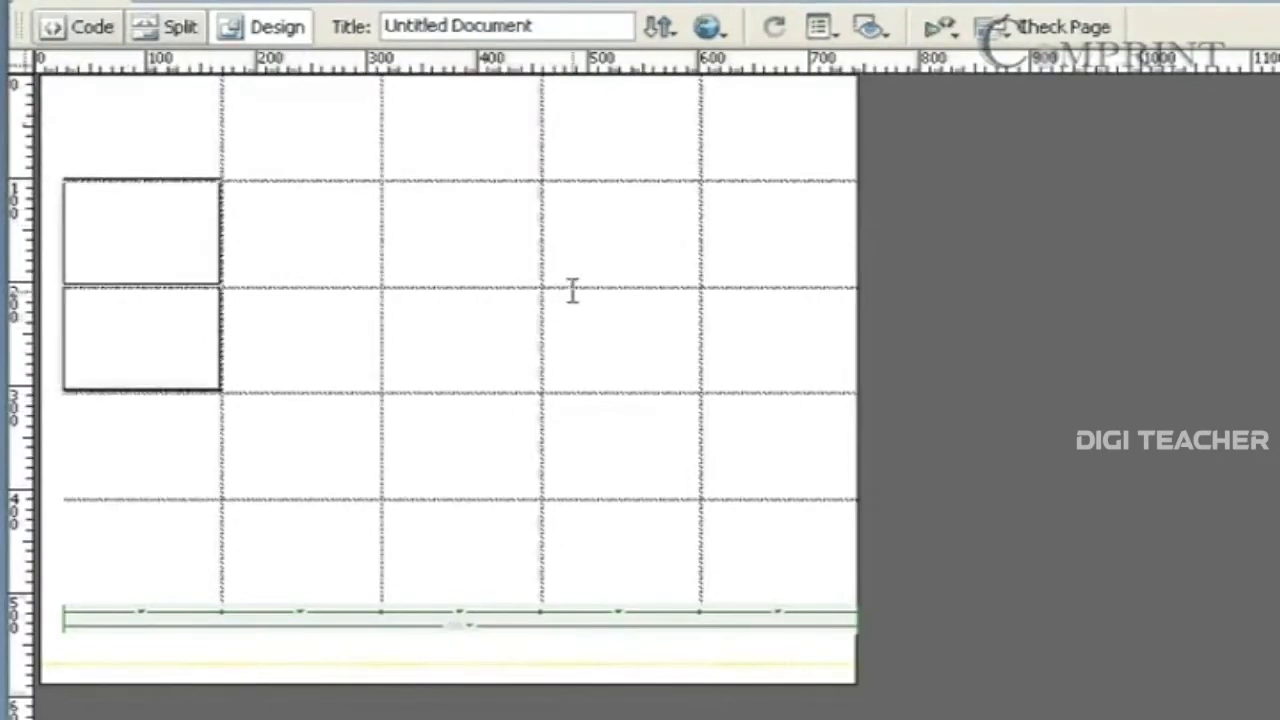
{"action": "left_click_drag", "start_coordinate": [757, 203], "coordinate": [724, 450]}
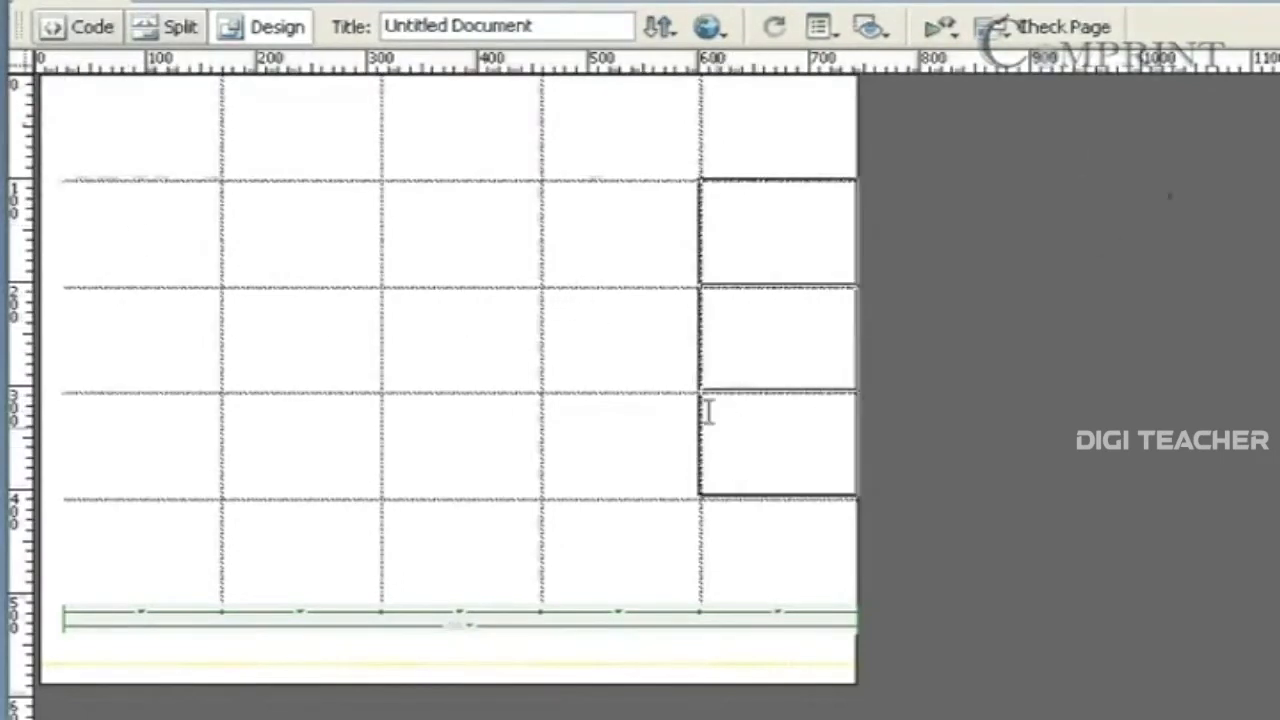
{"action": "left_click_drag", "start_coordinate": [171, 240], "coordinate": [166, 463]}
{"action": "left_click_drag", "start_coordinate": [170, 285], "coordinate": [137, 457]}
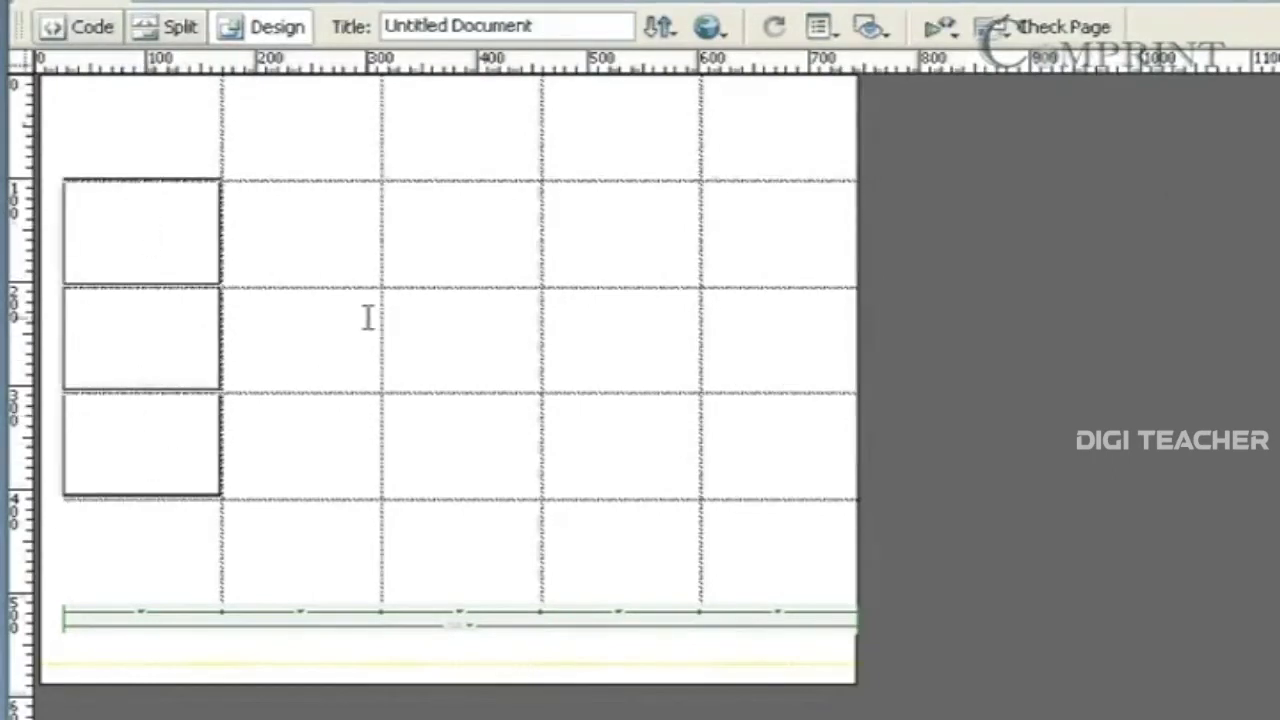
{"action": "left_click", "coordinate": [452, 313]}
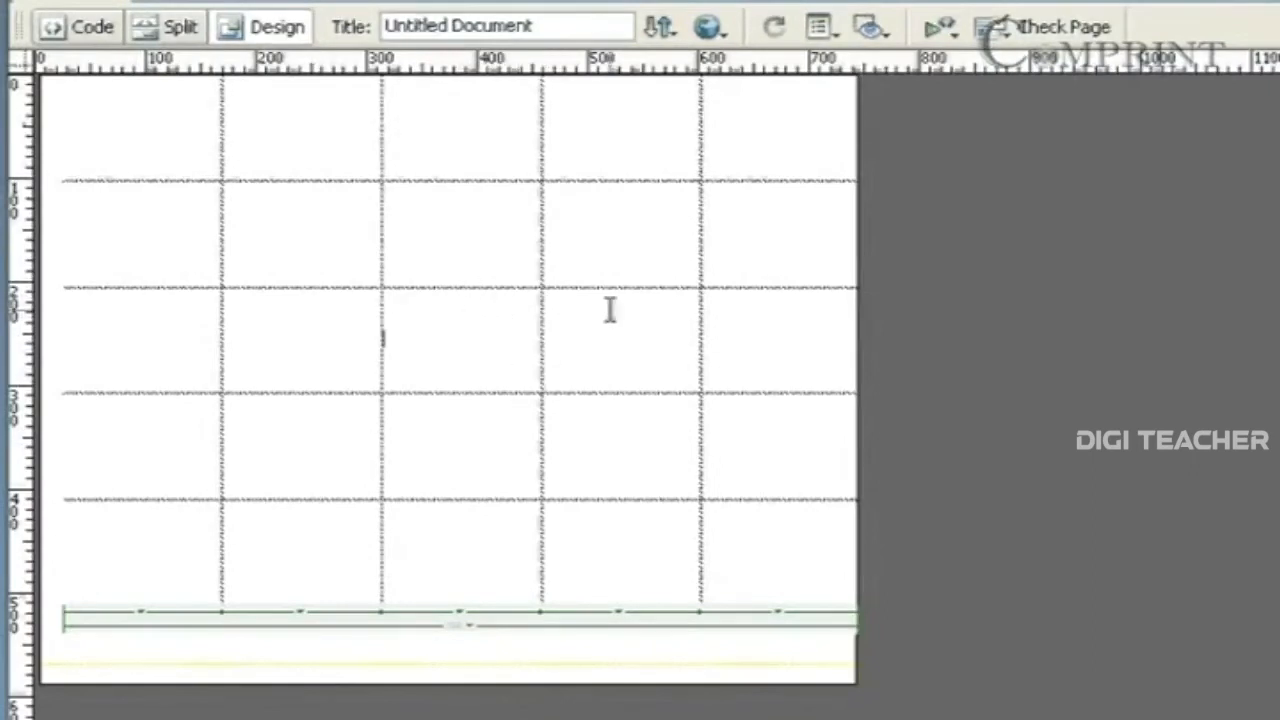
{"action": "left_click_drag", "start_coordinate": [149, 563], "coordinate": [806, 578]}
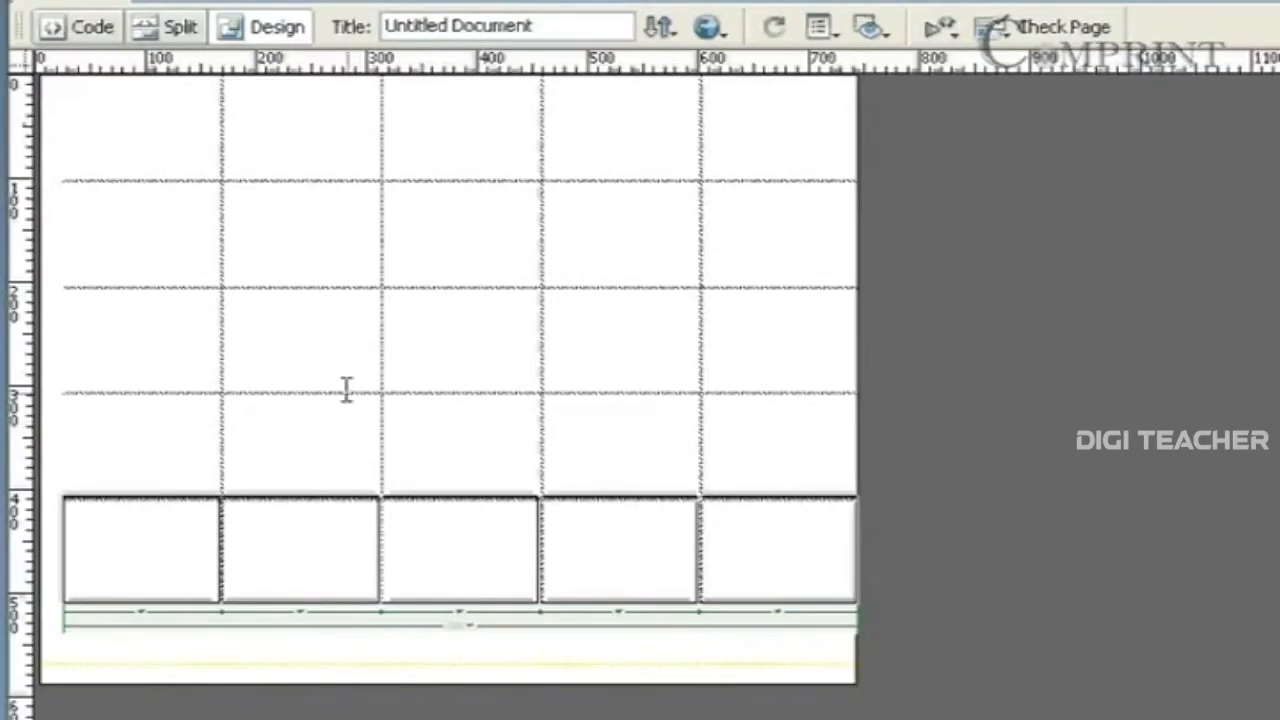
{"action": "left_click", "coordinate": [249, 227]}
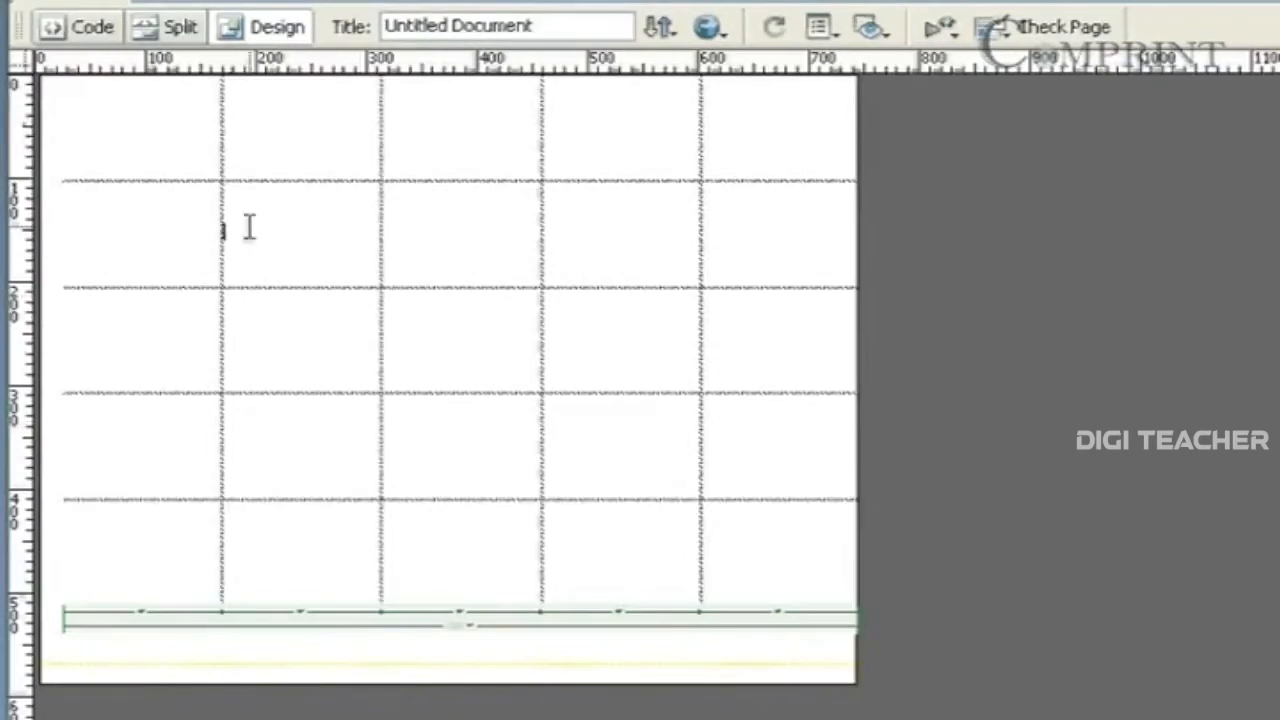
{"action": "left_click", "coordinate": [91, 111]}
{"action": "left_click_drag", "start_coordinate": [381, 105], "coordinate": [770, 125]}
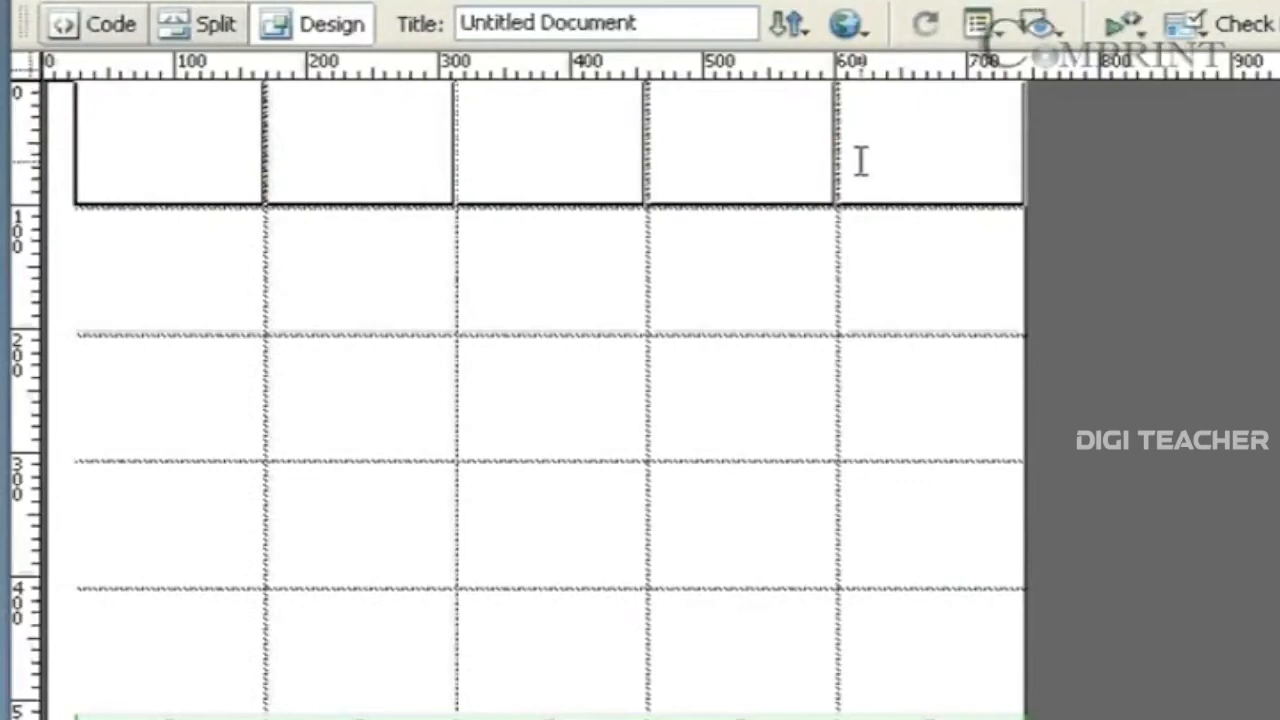
{"action": "left_click", "coordinate": [223, 226]}
{"action": "left_click", "coordinate": [212, 176]}
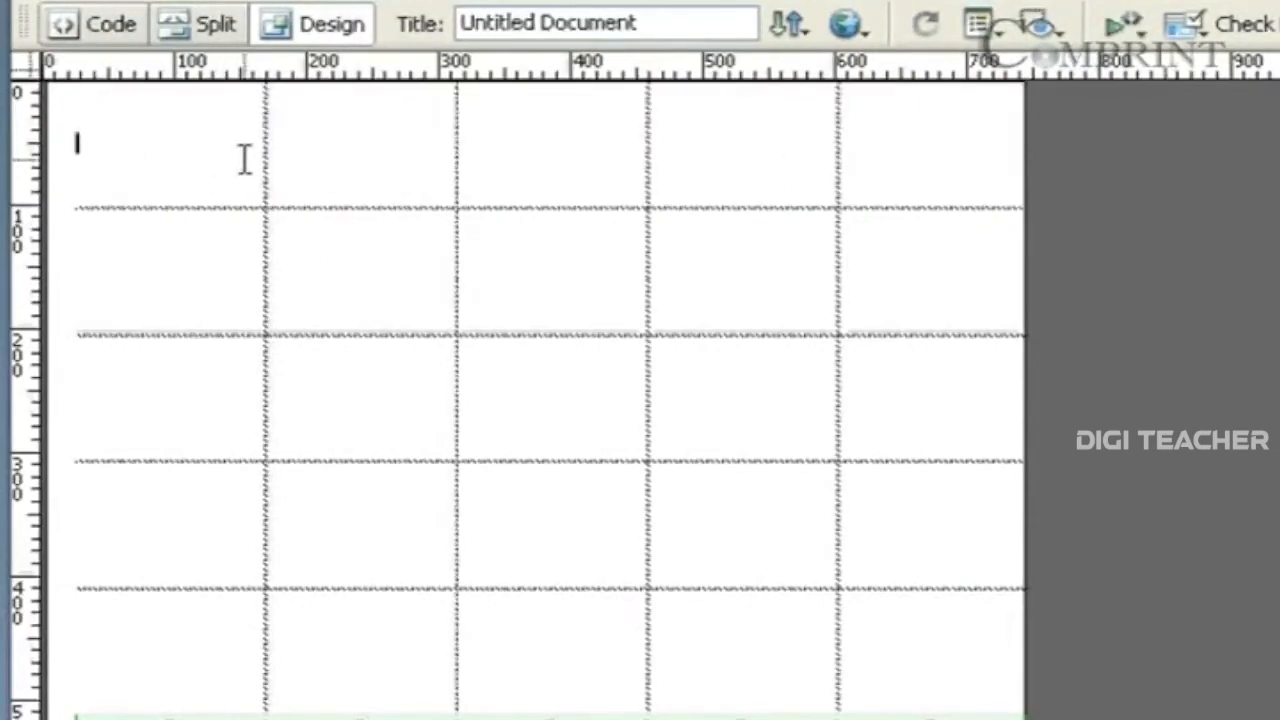
Merge the second and third cells of the table's top row.
{"action": "left_click_drag", "start_coordinate": [306, 157], "coordinate": [568, 152]}
{"action": "right_click", "coordinate": [566, 152]}
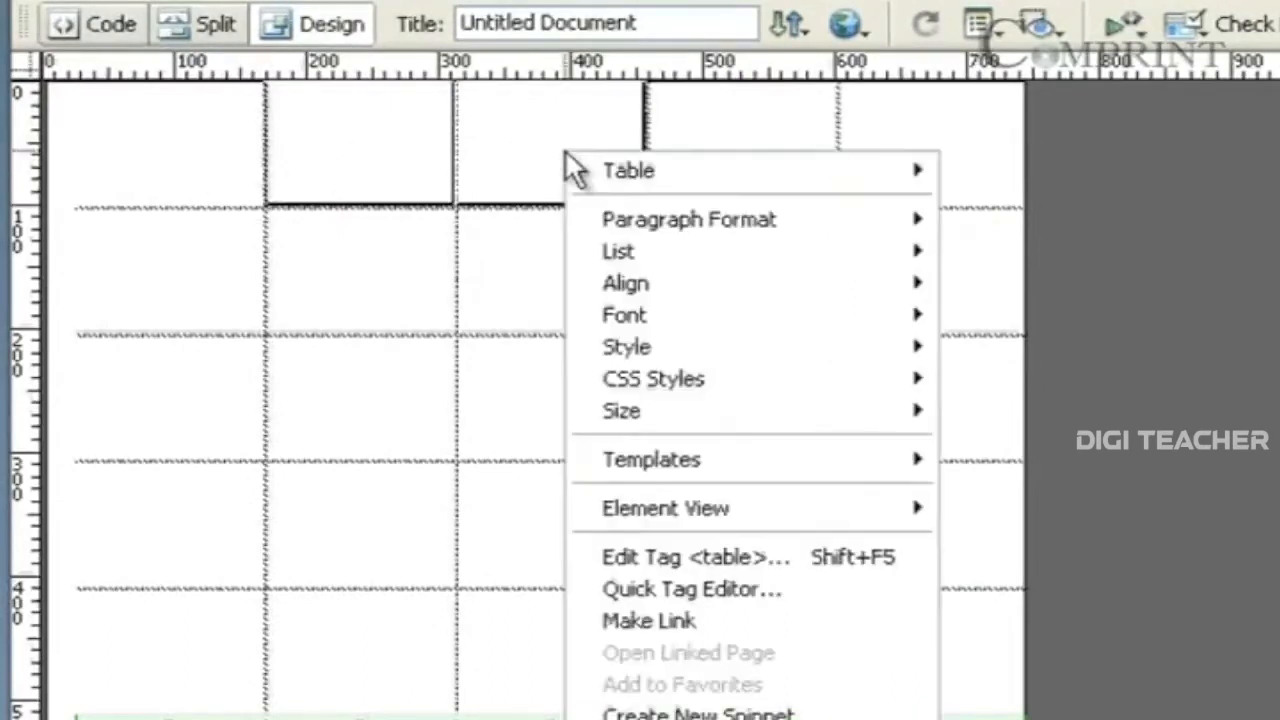
{"action": "mouse_move", "coordinate": [566, 175]}
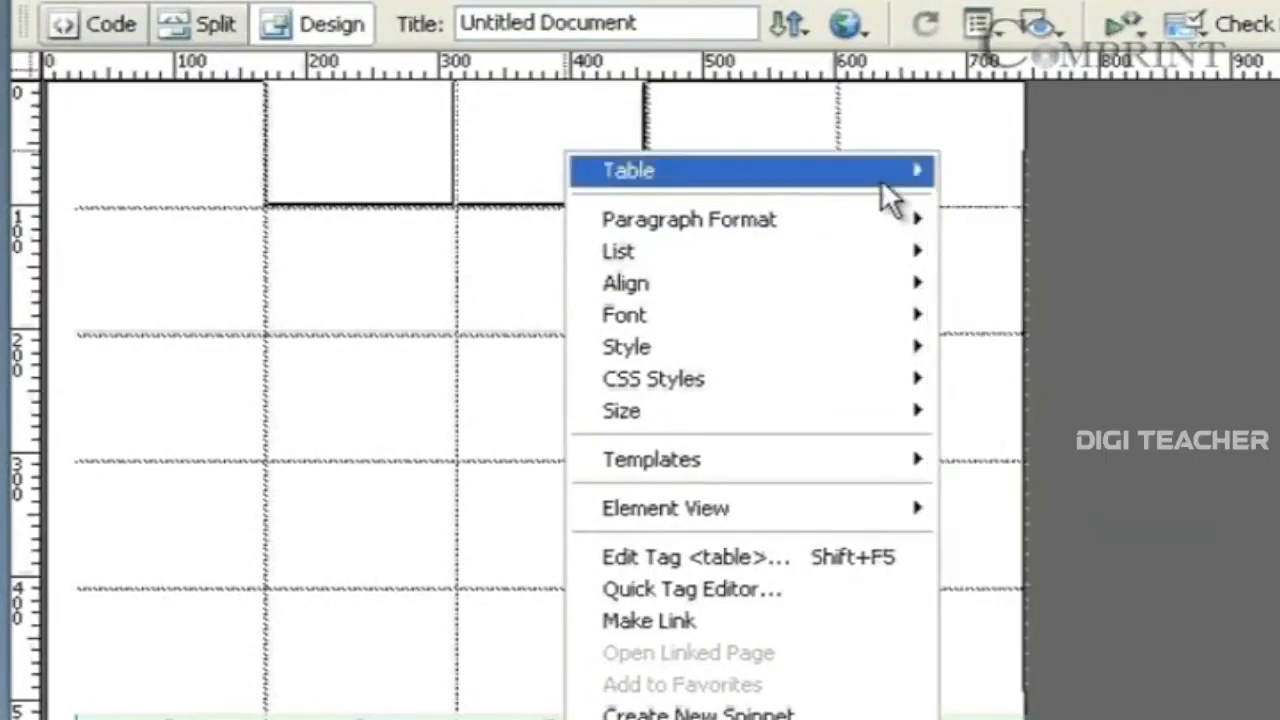
{"action": "mouse_move", "coordinate": [907, 175]}
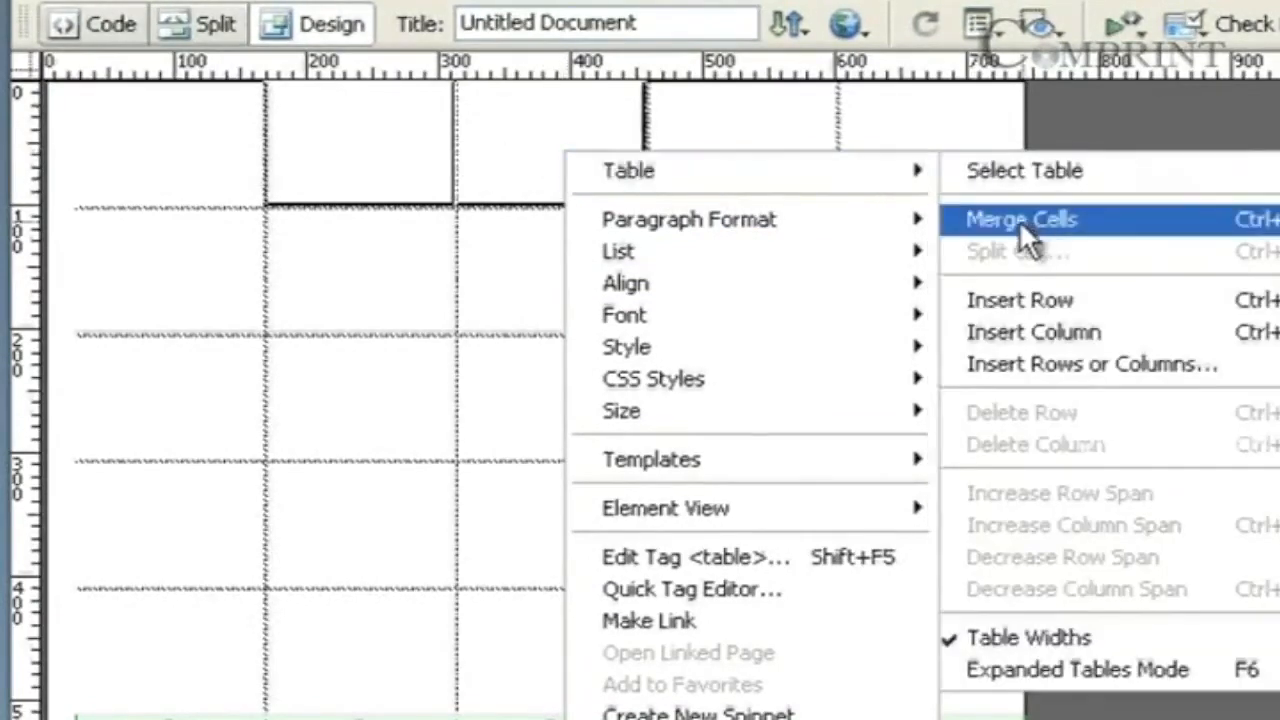
{"action": "left_click", "coordinate": [1023, 220]}
Merge the last two cells of the top row and move the merged cell's left border to about 525 pixels.
{"action": "left_click_drag", "start_coordinate": [737, 157], "coordinate": [918, 185]}
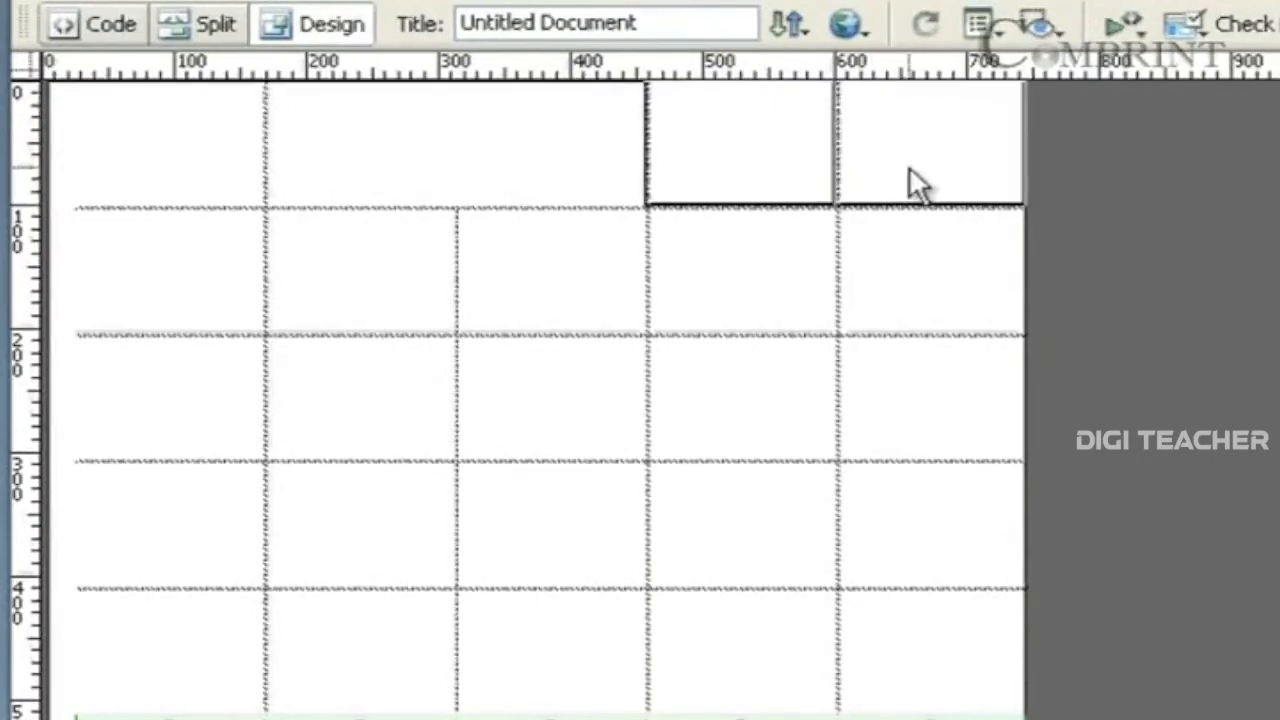
{"action": "right_click", "coordinate": [805, 142]}
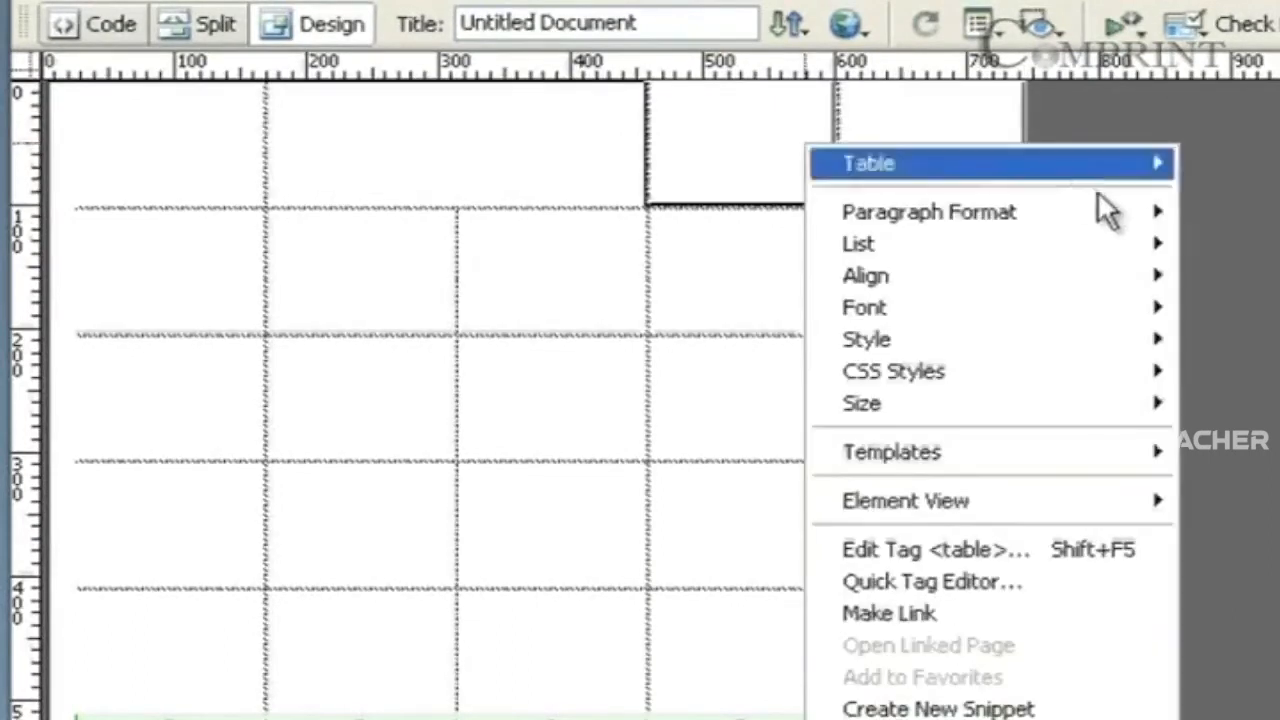
{"action": "mouse_move", "coordinate": [1080, 174]}
{"action": "left_click", "coordinate": [1200, 208]}
{"action": "left_click_drag", "start_coordinate": [648, 128], "coordinate": [737, 129]}
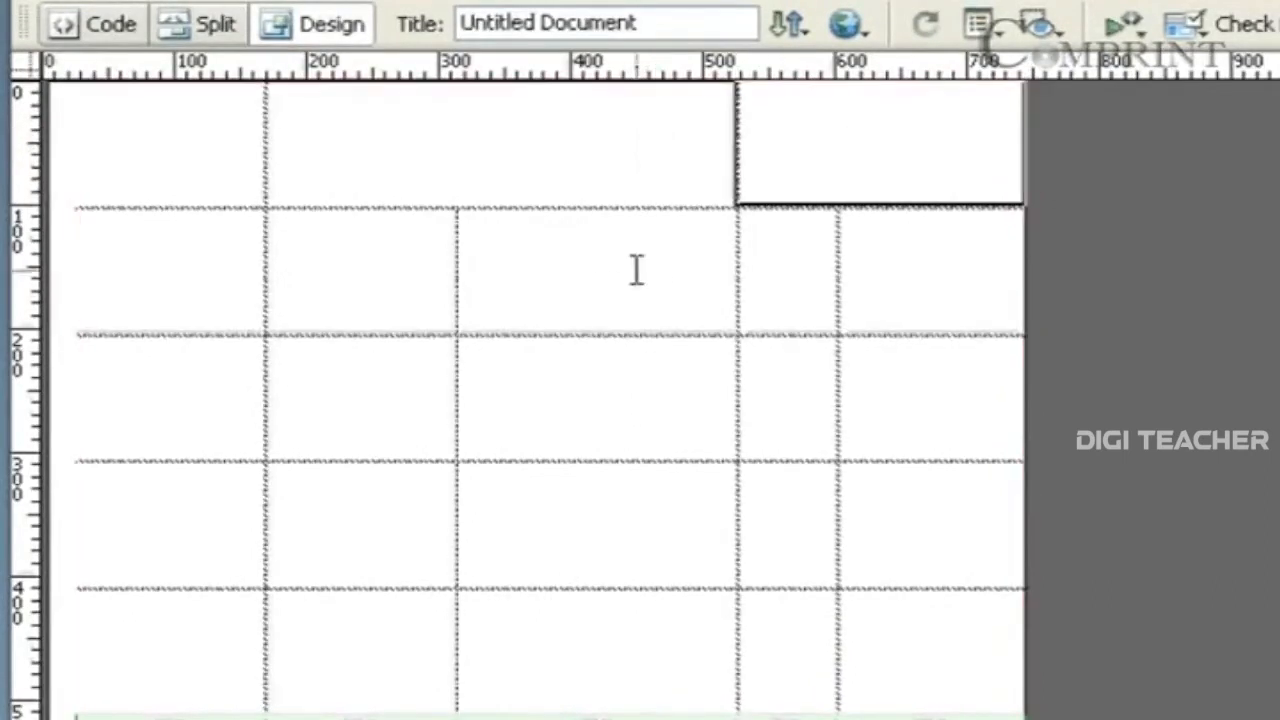
Move the border between the table's second and third columns to about 210 pixels on the horizontal ruler.
{"action": "left_click", "coordinate": [460, 281]}
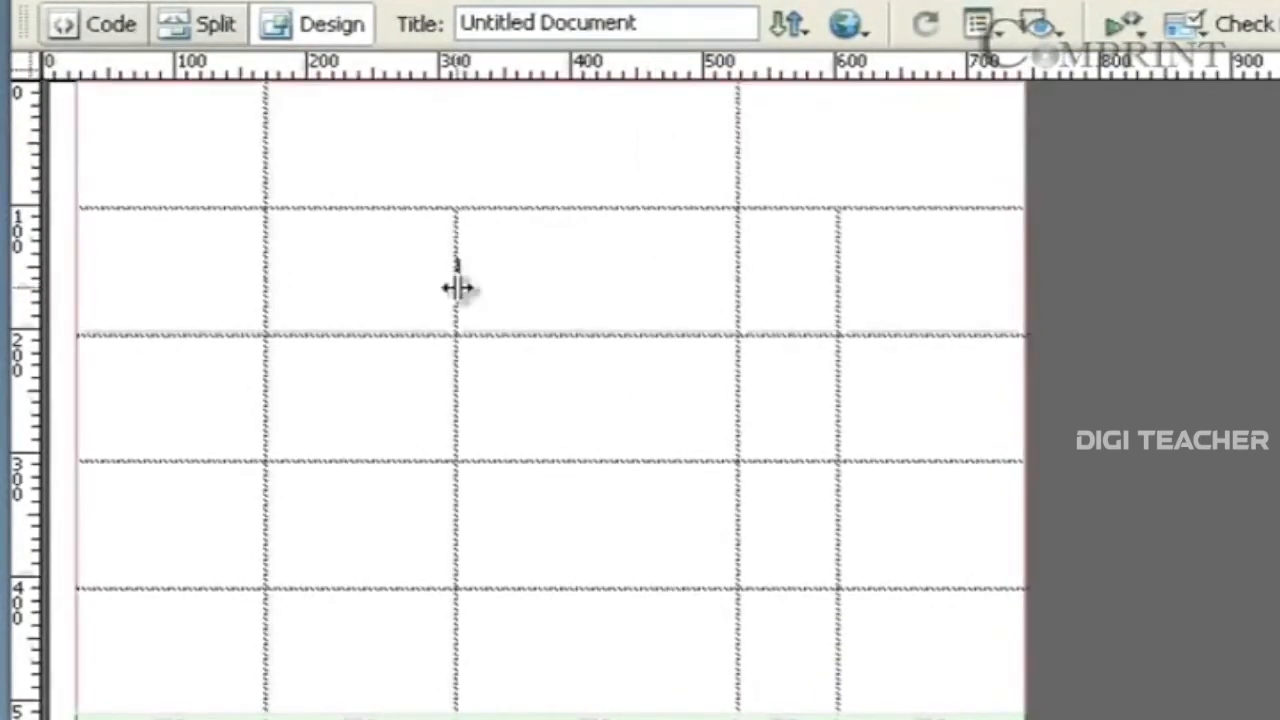
{"action": "left_click_drag", "start_coordinate": [458, 291], "coordinate": [323, 288]}
{"action": "left_click", "coordinate": [428, 174]}
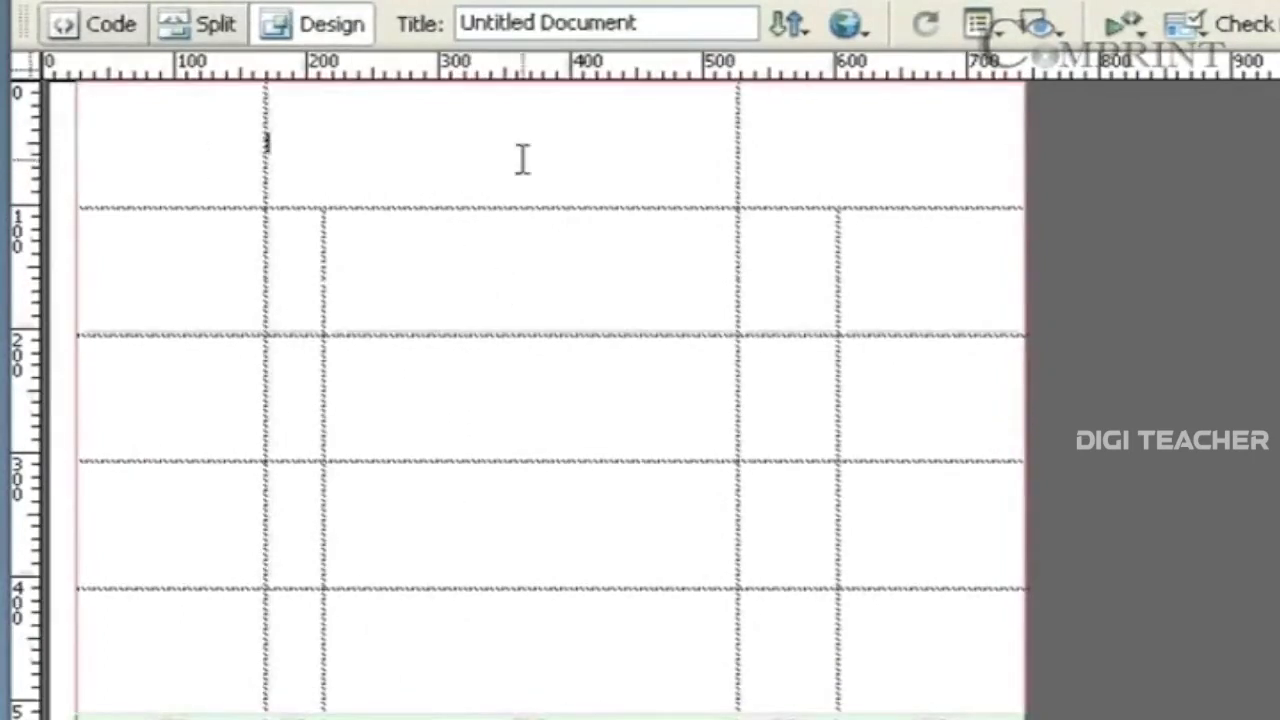
{"action": "left_click", "coordinate": [939, 175]}
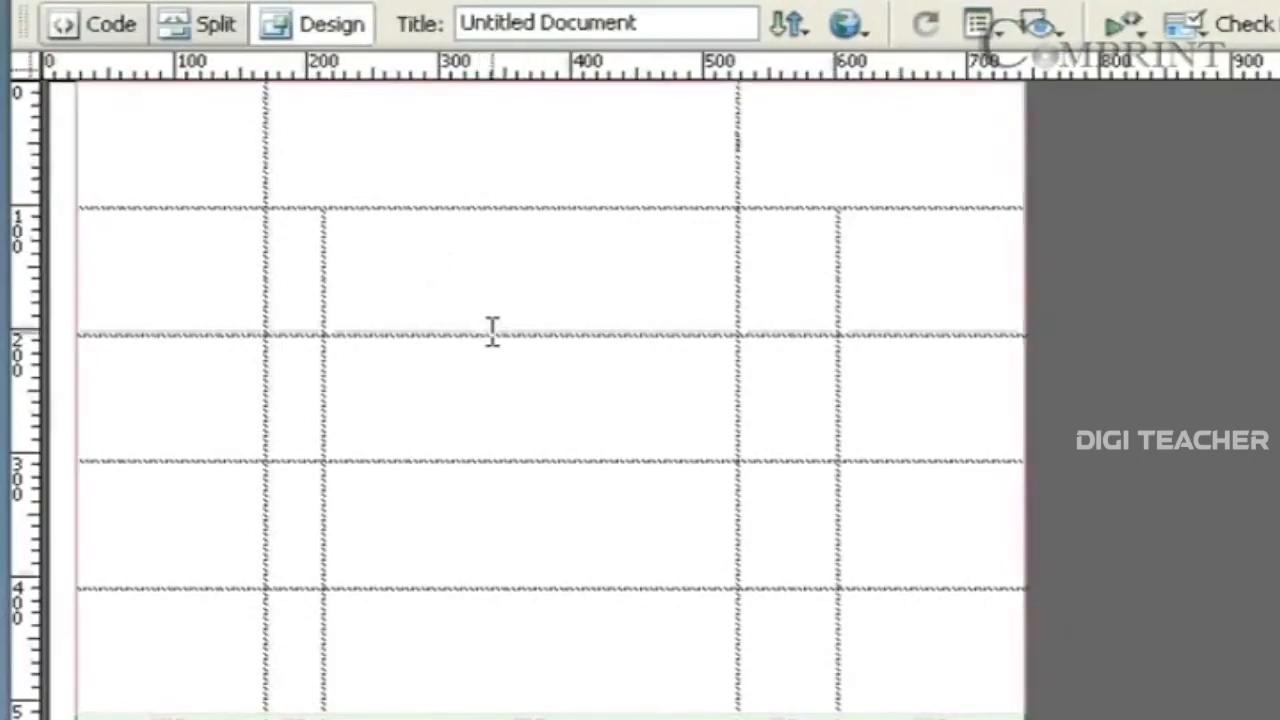
Reduce the table's second row to a height of about 38 pixels and merge all of its cells into one.
{"action": "left_click_drag", "start_coordinate": [506, 337], "coordinate": [500, 254]}
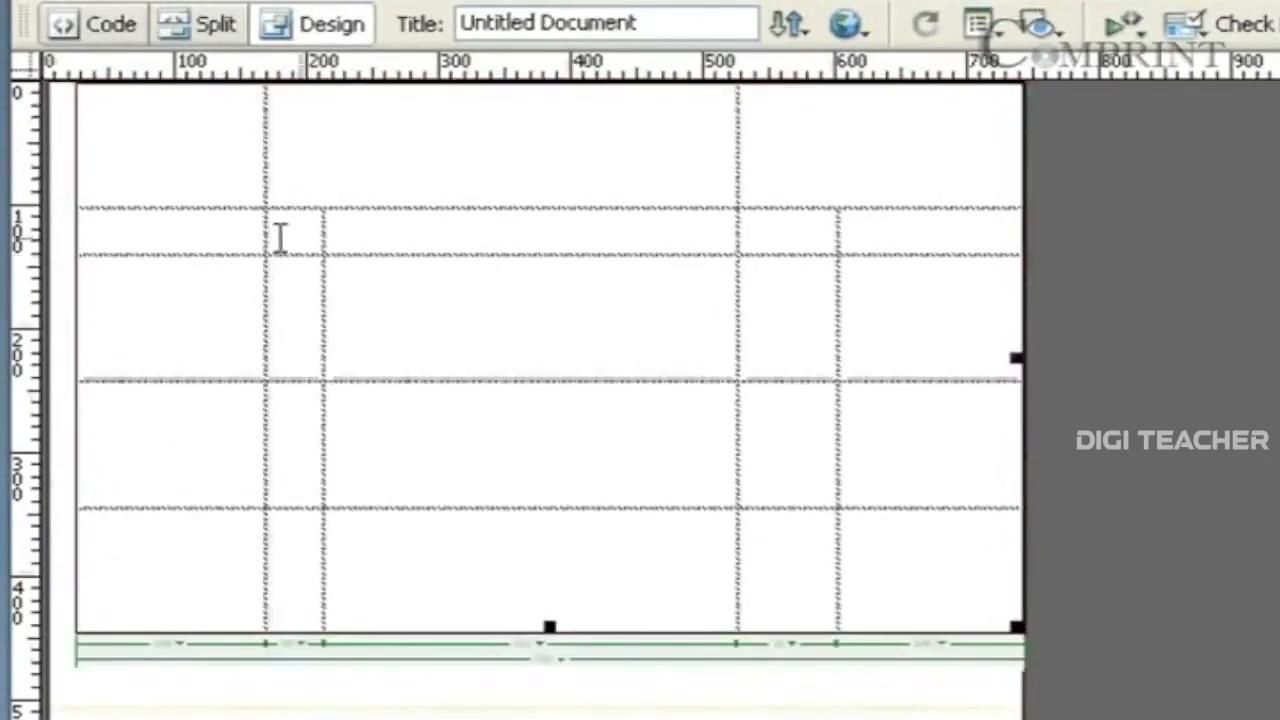
{"action": "left_click_drag", "start_coordinate": [195, 234], "coordinate": [858, 240]}
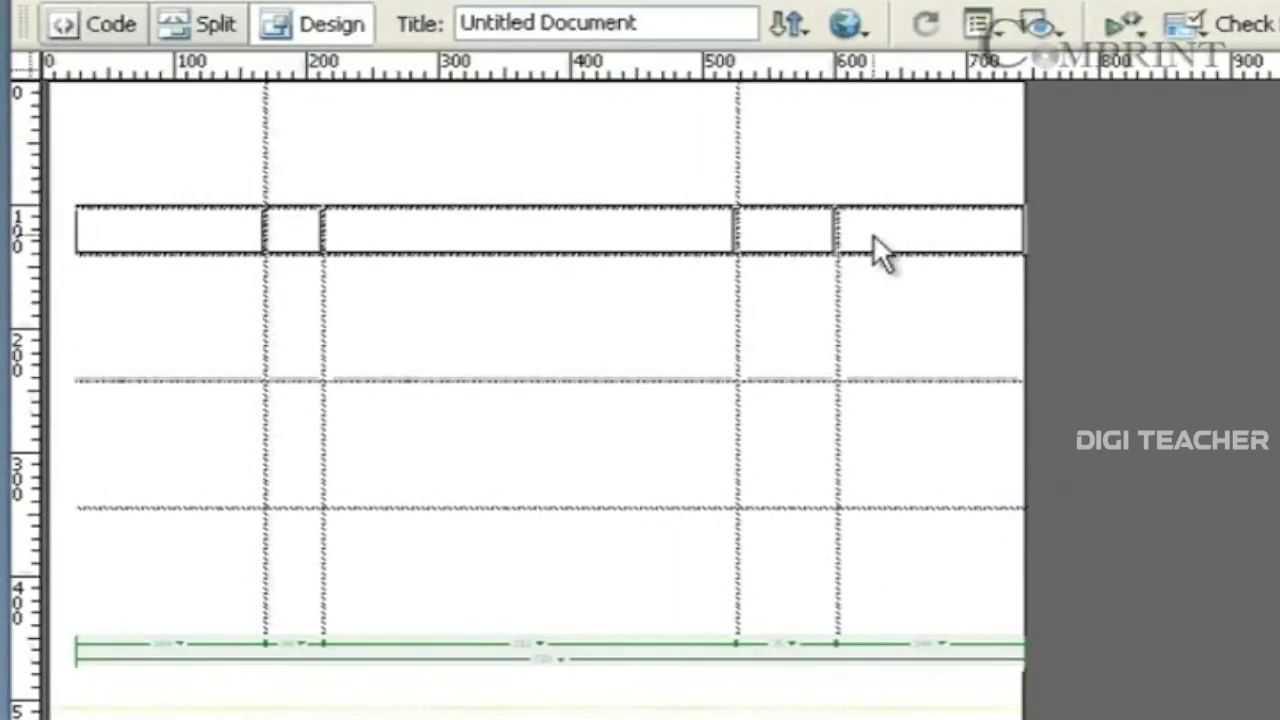
{"action": "right_click", "coordinate": [608, 240]}
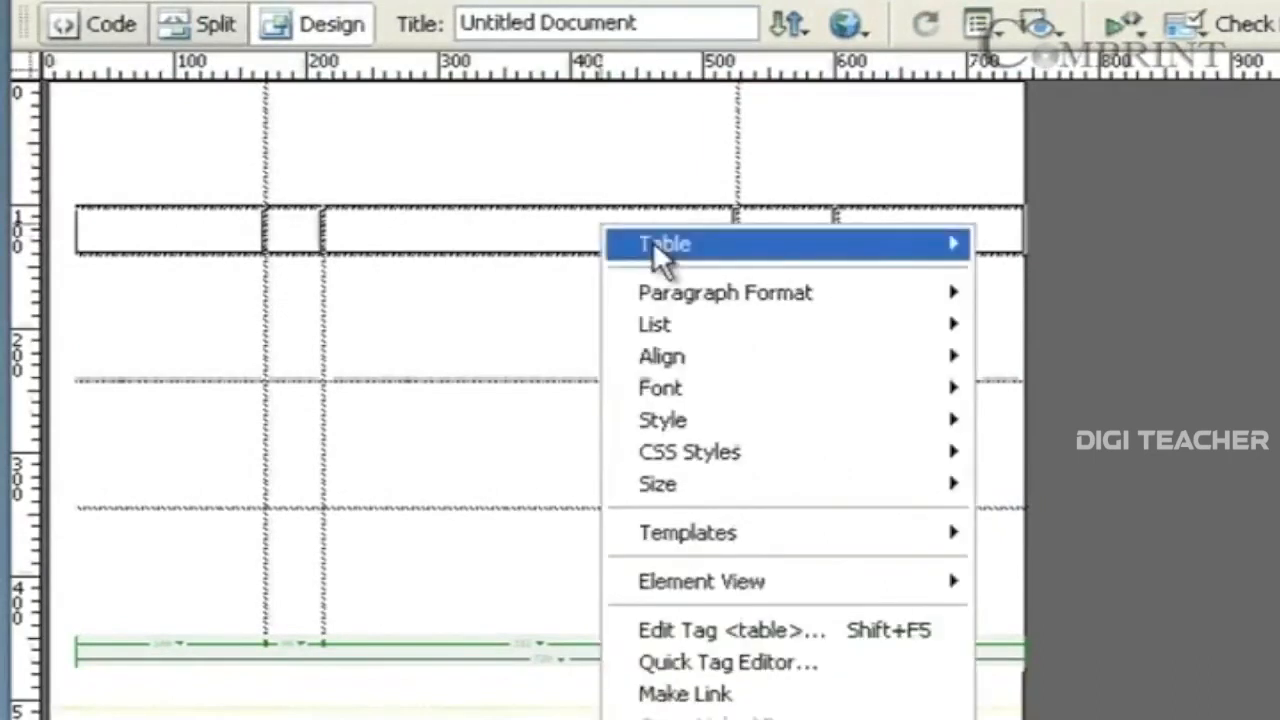
{"action": "mouse_move", "coordinate": [652, 242]}
{"action": "left_click", "coordinate": [1074, 298]}
{"action": "left_click", "coordinate": [629, 386]}
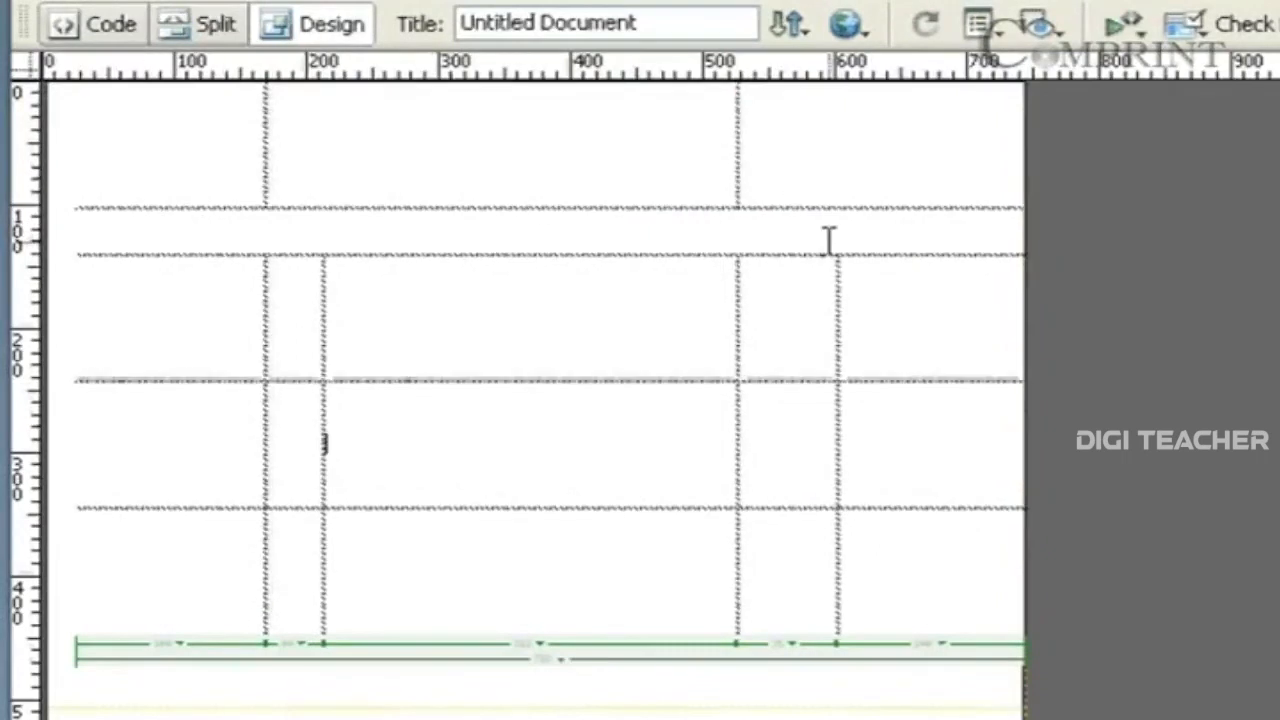
{"action": "left_click_drag", "start_coordinate": [519, 636], "coordinate": [540, 719]}
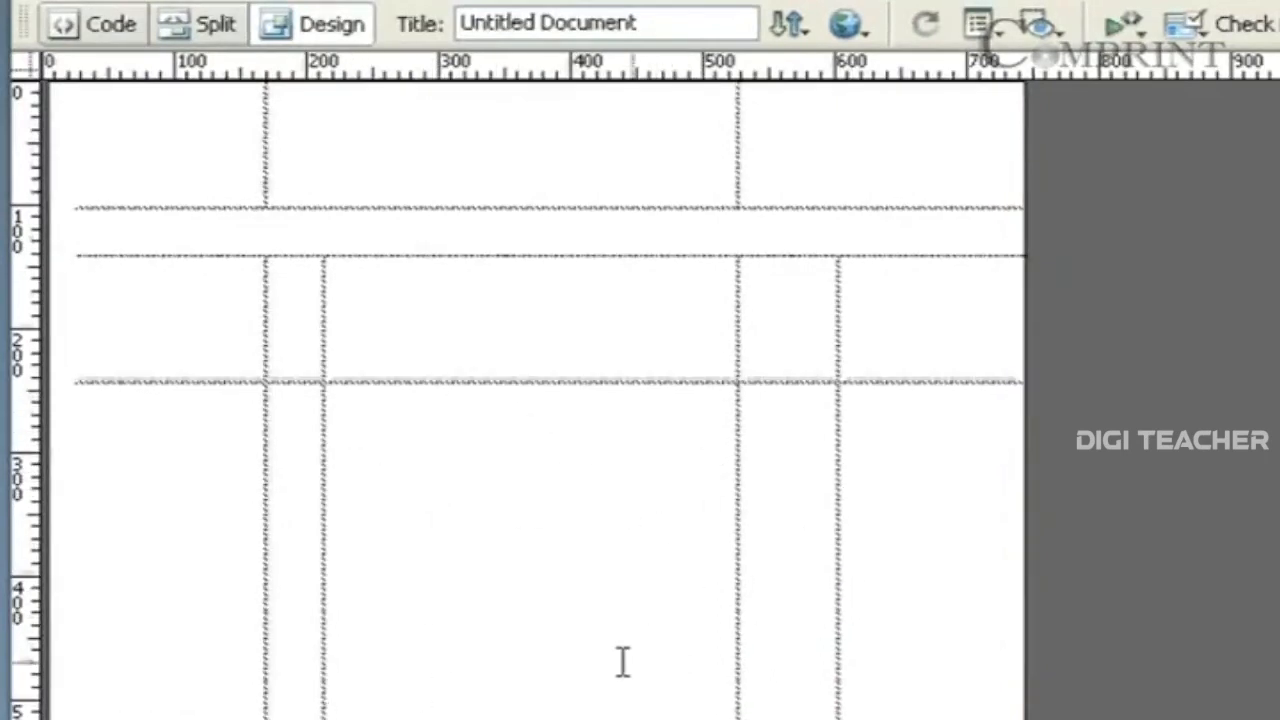
{"action": "left_click_drag", "start_coordinate": [163, 320], "coordinate": [171, 534]}
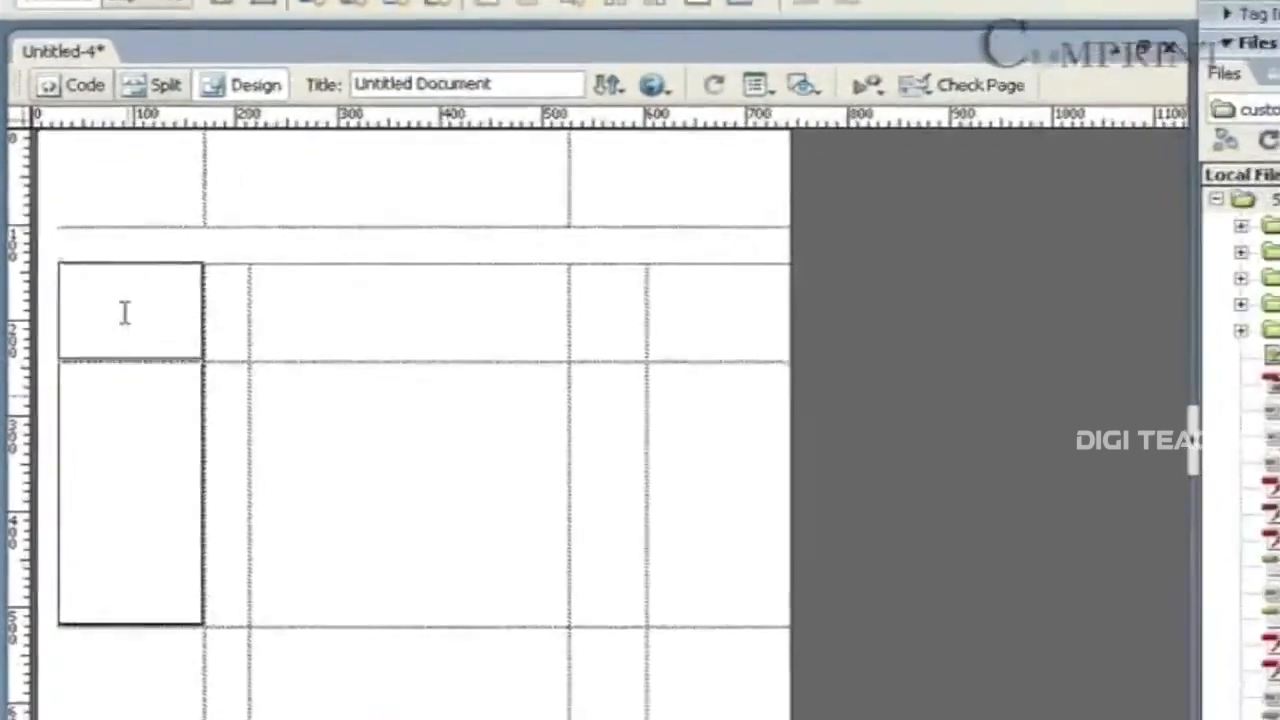
{"action": "left_click", "coordinate": [124, 314]}
{"action": "key", "text": "ctrl+z"}
{"action": "key", "text": "ctrl+z"}
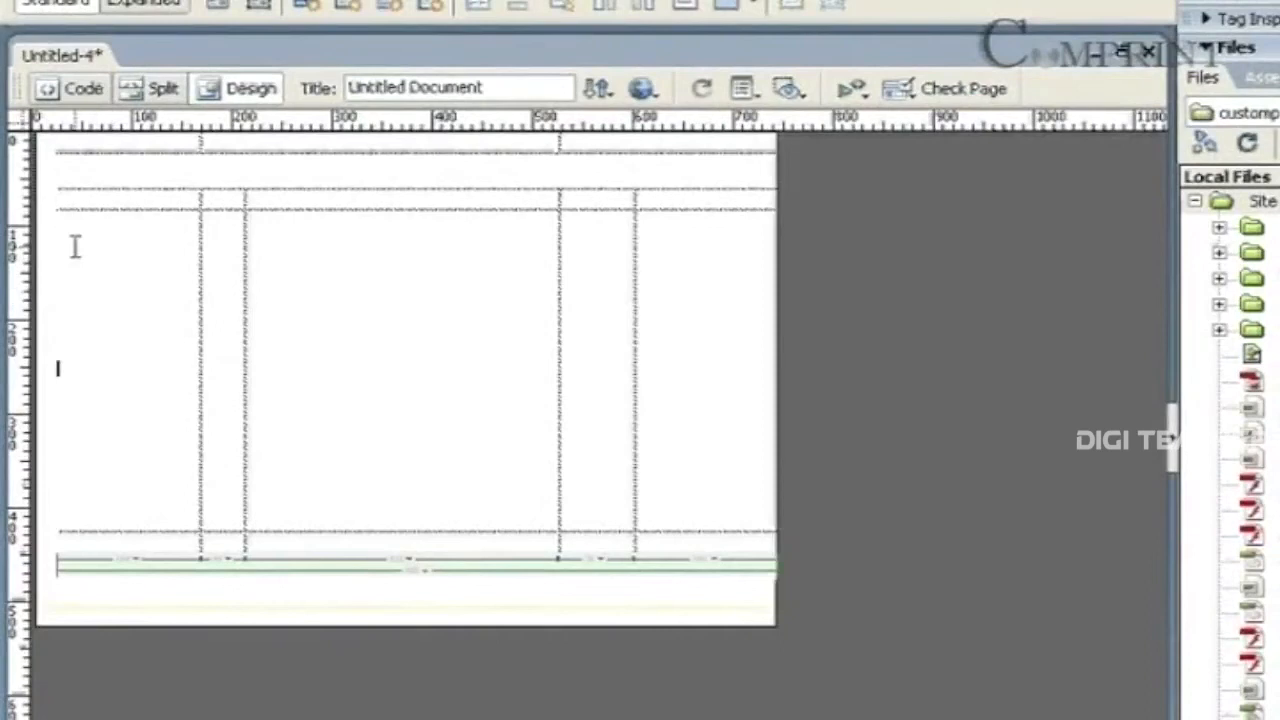
{"action": "key", "text": "ctrl+z"}
Merge the third-row and fourth-row cells of the table's first column.
{"action": "left_click_drag", "start_coordinate": [94, 294], "coordinate": [102, 412]}
{"action": "right_click", "coordinate": [105, 410]}
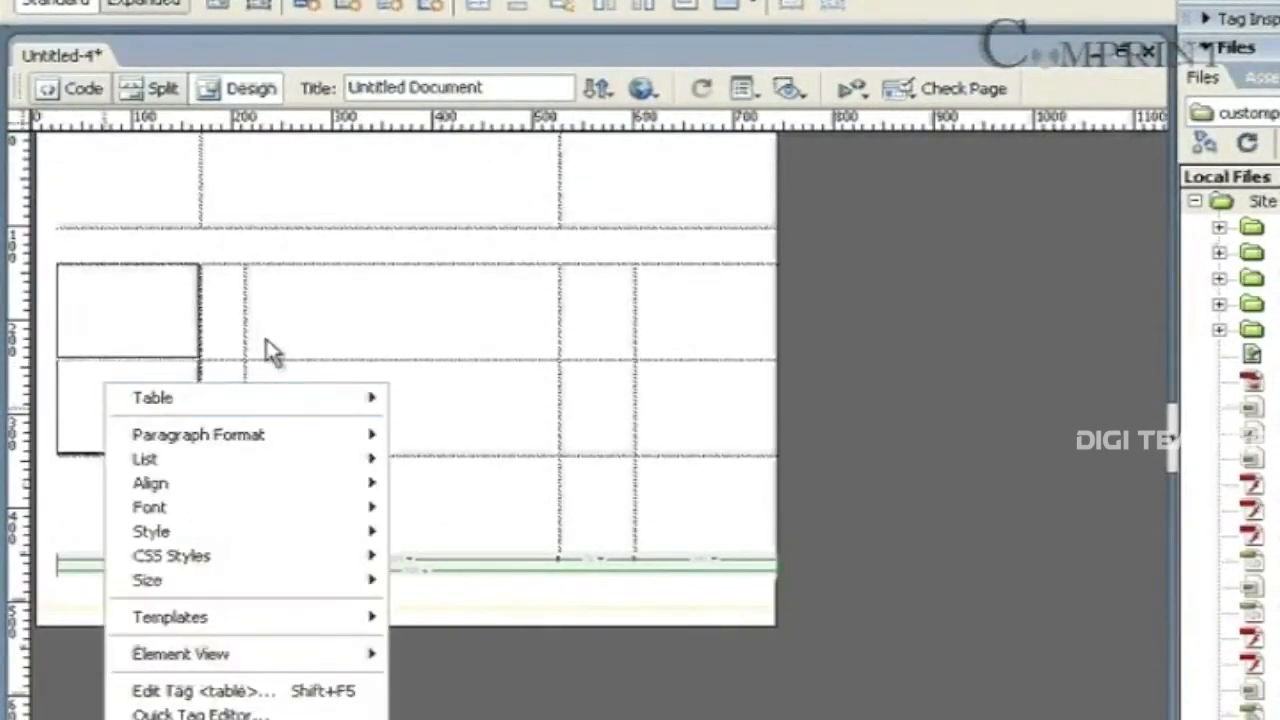
{"action": "mouse_move", "coordinate": [362, 400]}
{"action": "left_click", "coordinate": [474, 436]}
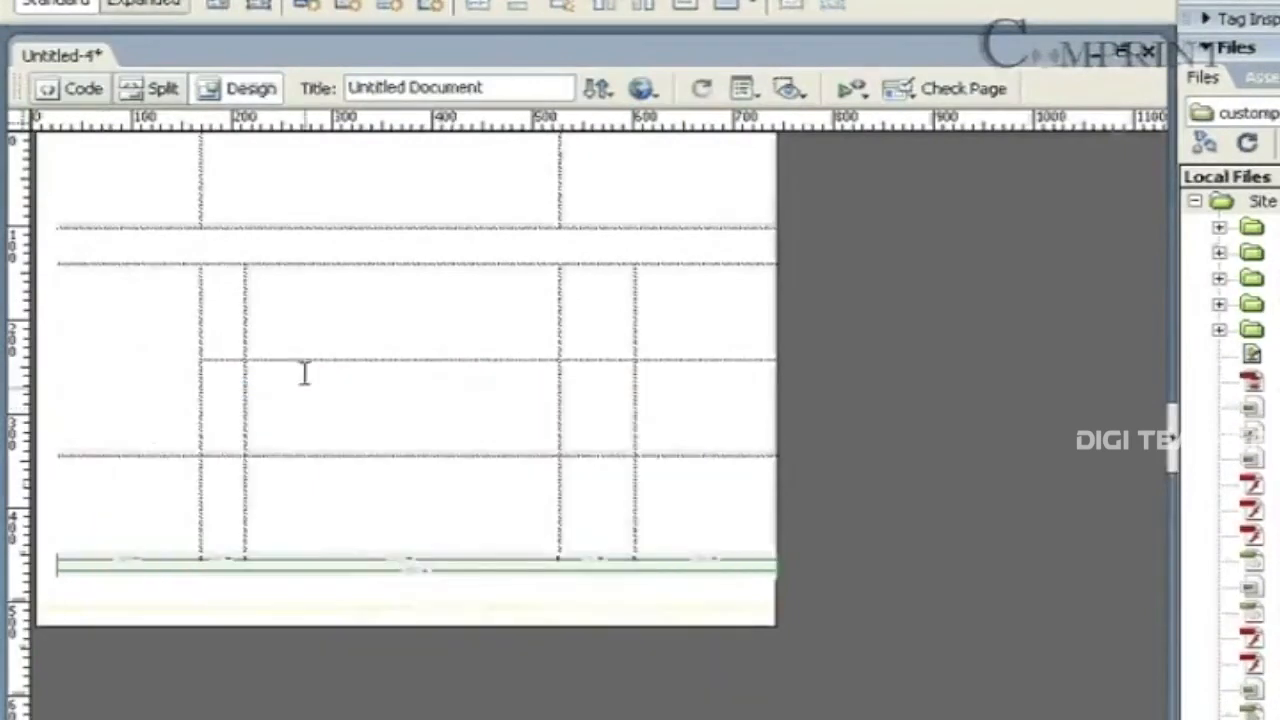
Merge the three cells of the wide middle column below the full-width row into one content area.
{"action": "left_click_drag", "start_coordinate": [300, 338], "coordinate": [429, 514]}
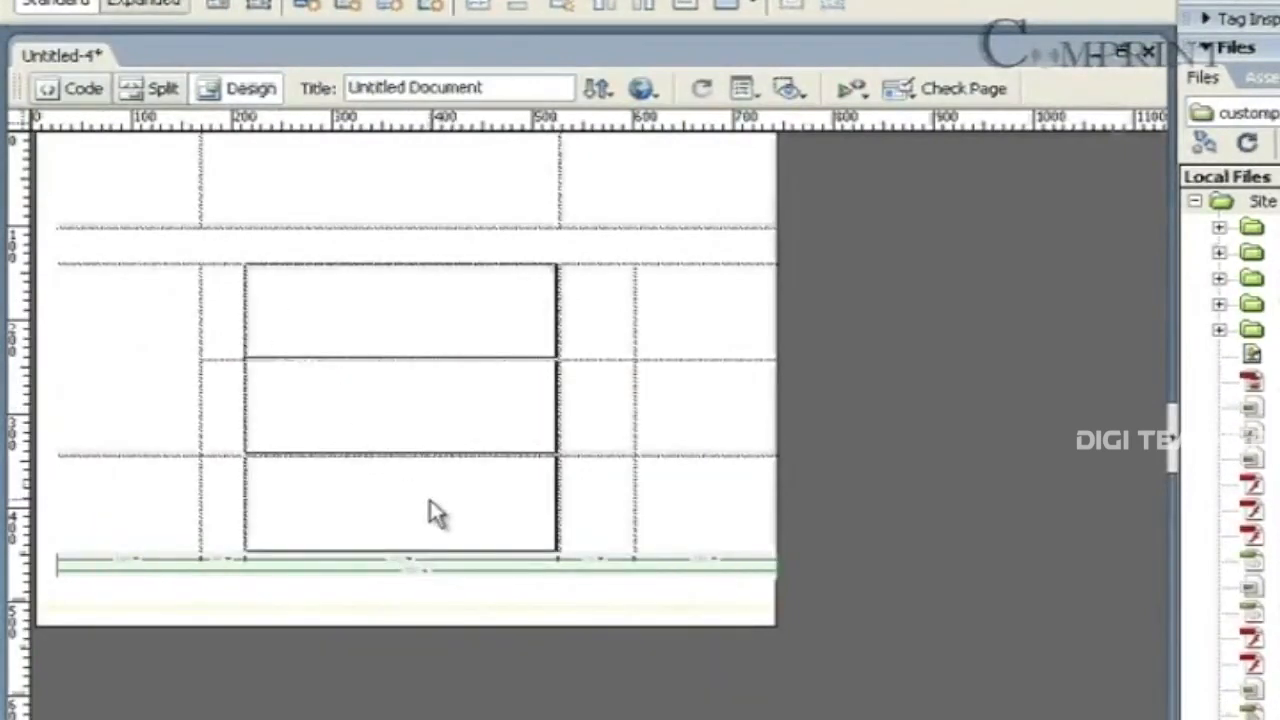
{"action": "right_click", "coordinate": [409, 345]}
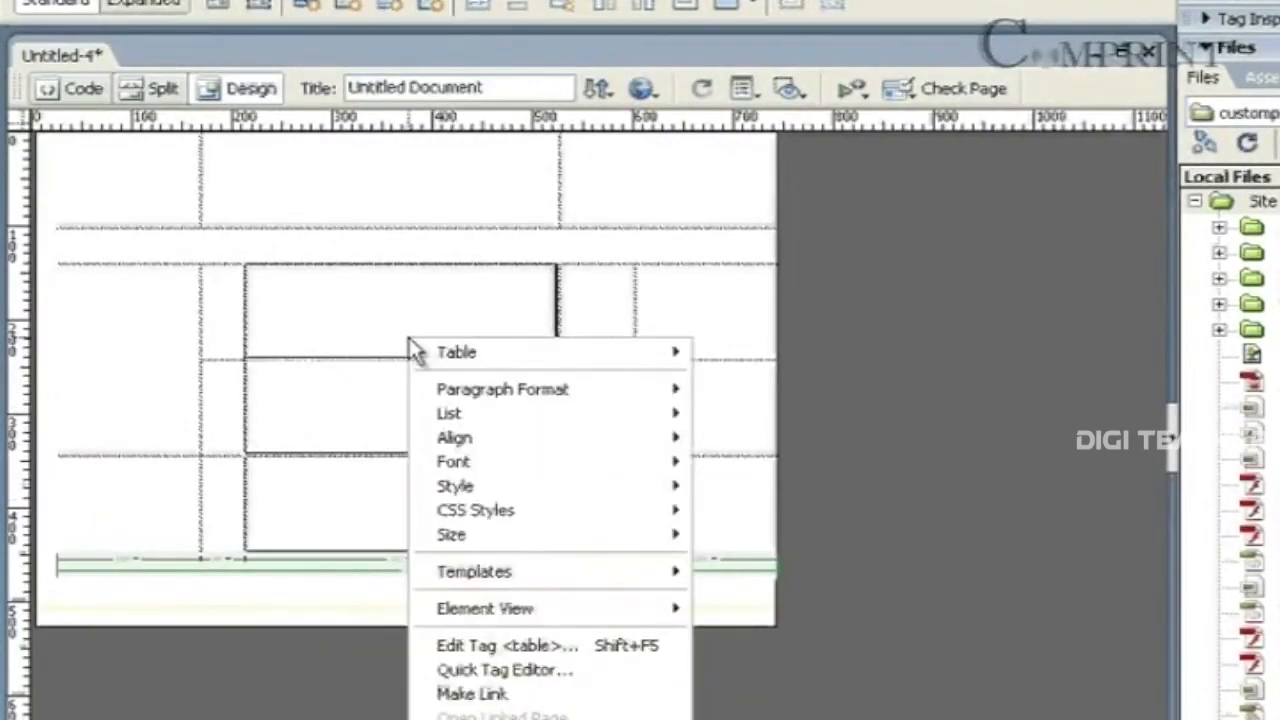
{"action": "mouse_move", "coordinate": [520, 355]}
{"action": "left_click", "coordinate": [760, 388]}
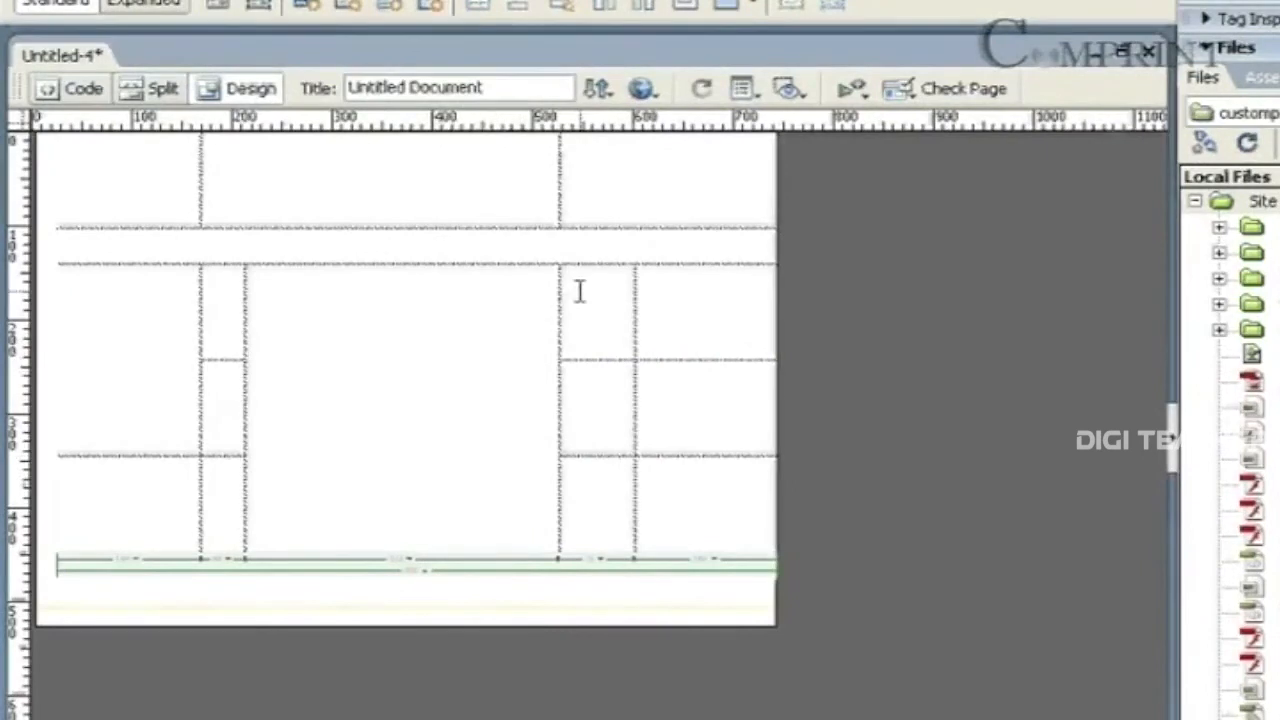
Examine the table commands for merging and splitting cells on a cell in the last column.
{"action": "right_click", "coordinate": [666, 318]}
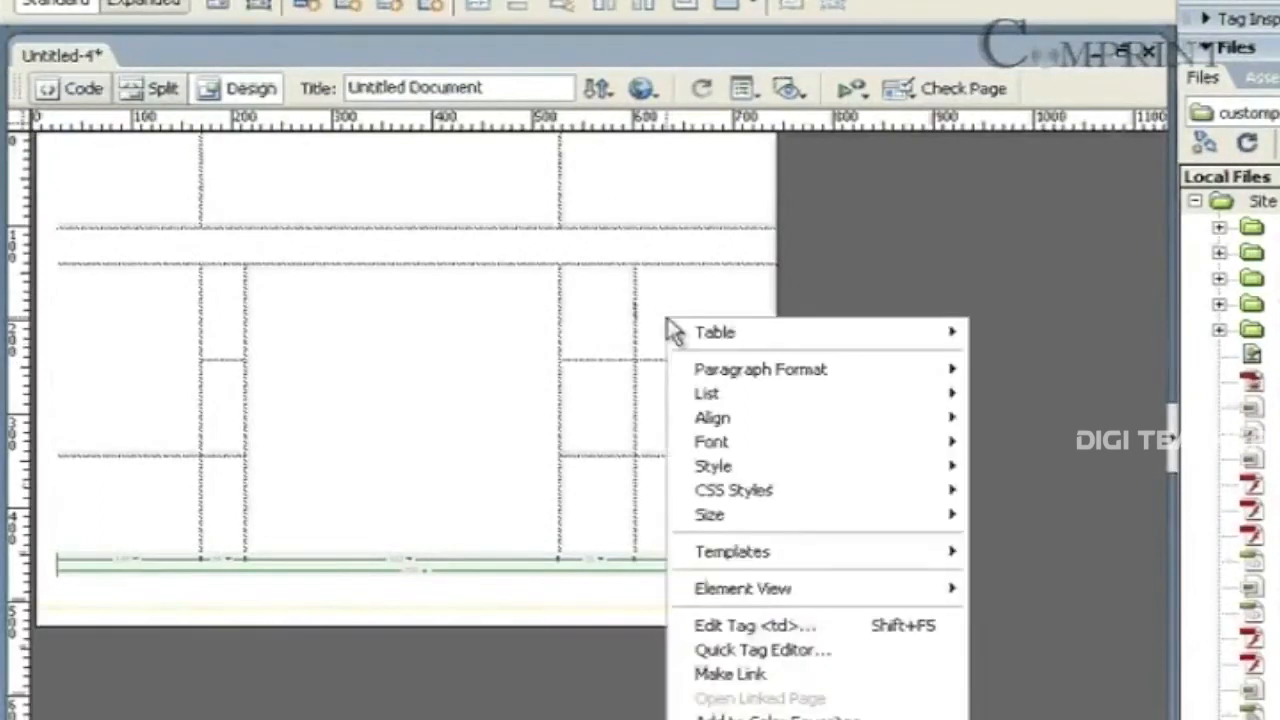
{"action": "mouse_move", "coordinate": [748, 335]}
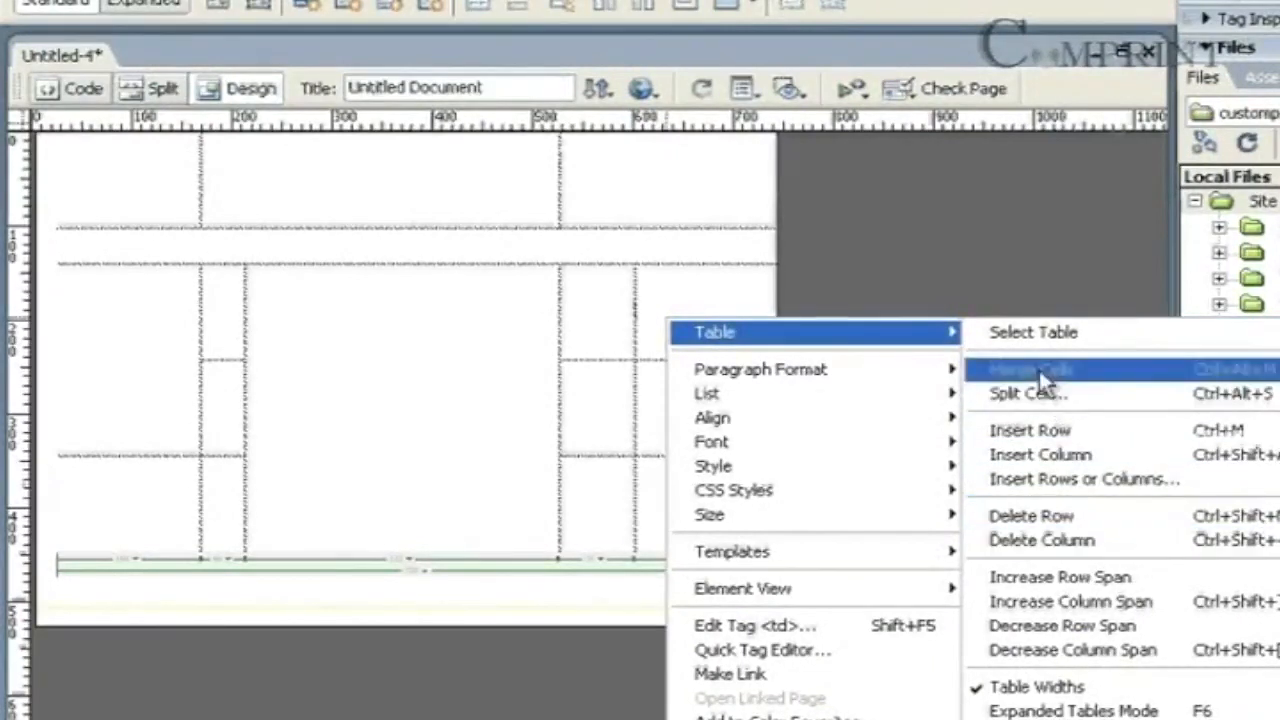
{"action": "left_click", "coordinate": [455, 335]}
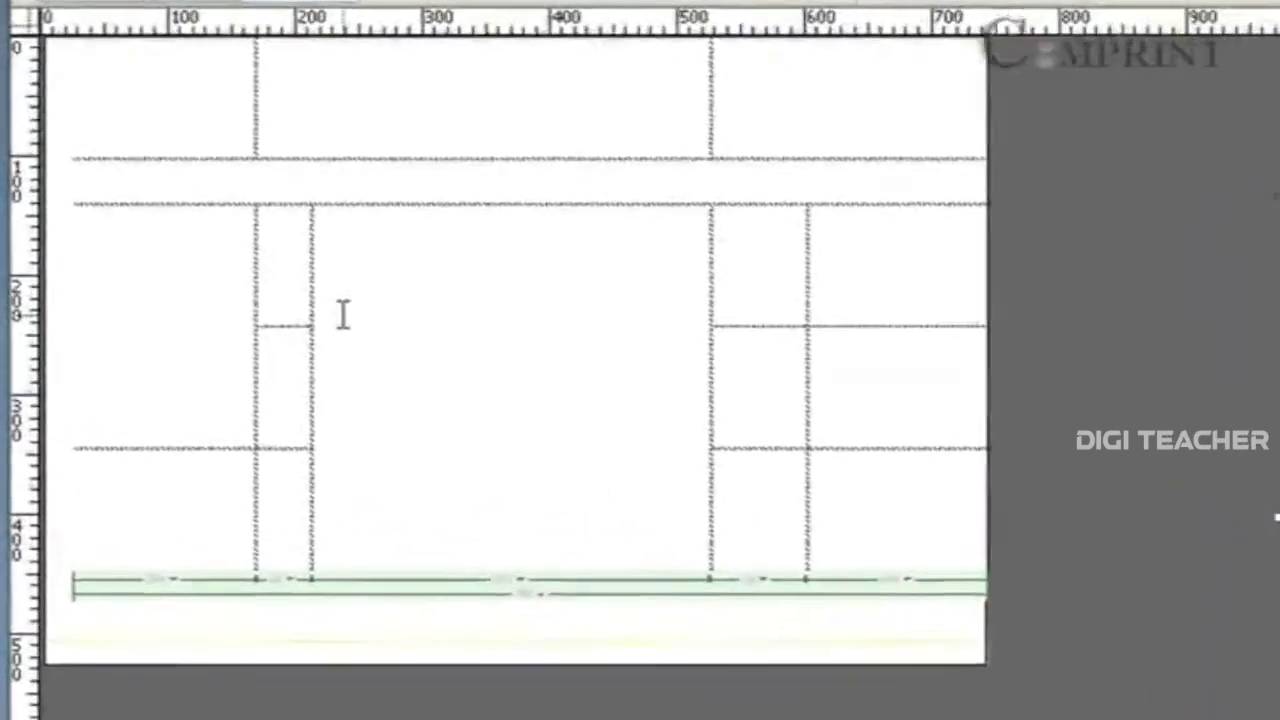
{"action": "left_click", "coordinate": [817, 78]}
{"action": "left_click", "coordinate": [916, 269]}
{"action": "left_click", "coordinate": [825, 351]}
{"action": "left_click", "coordinate": [968, 512]}
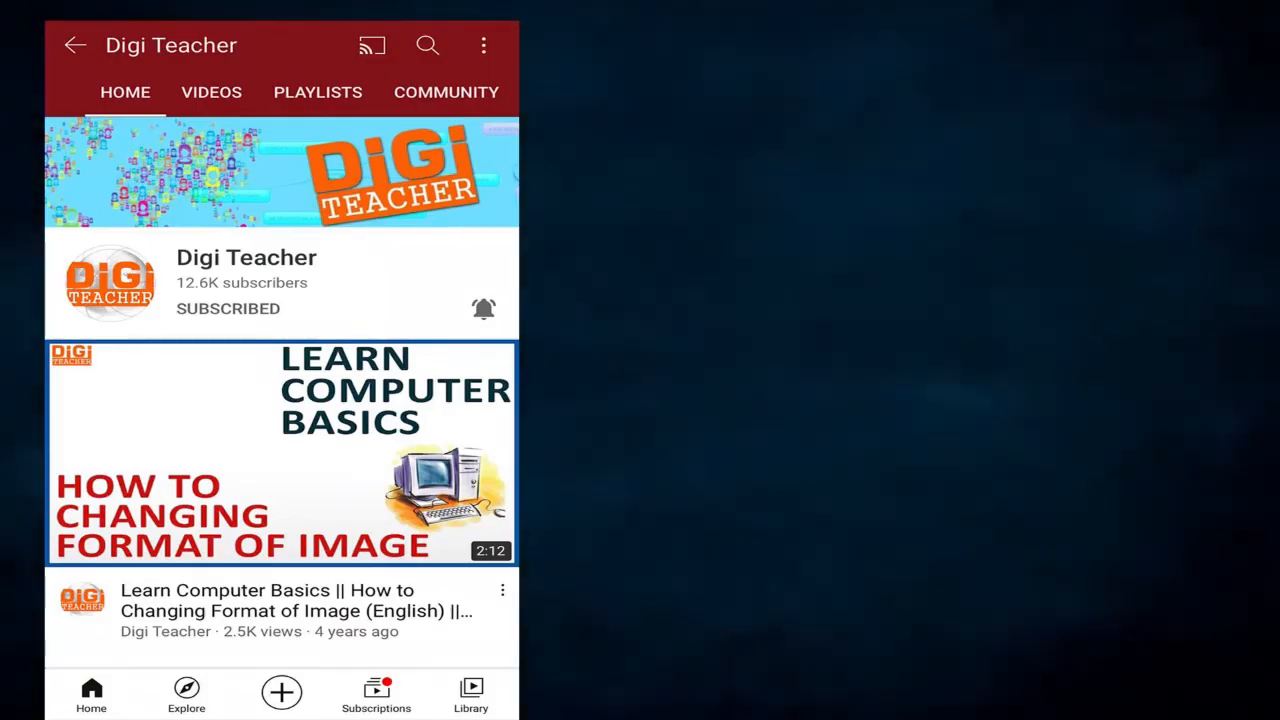